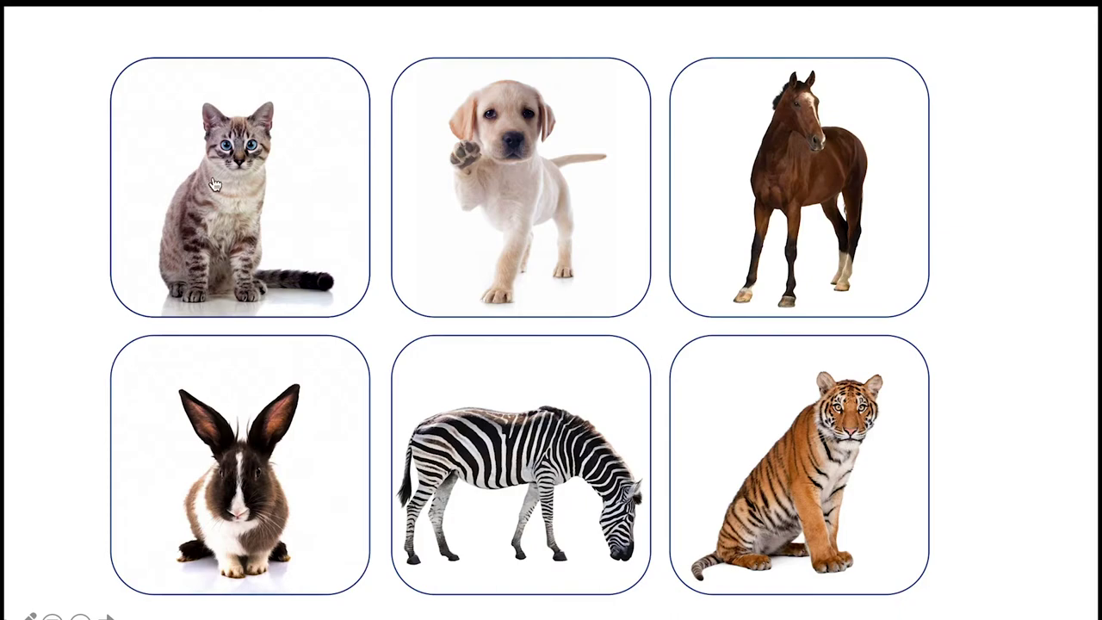
Step: Flip the cat, dog, zebra, rabbit, horse and tiger cards to reveal their names
{"action": "left_click", "coordinate": [226, 189]}
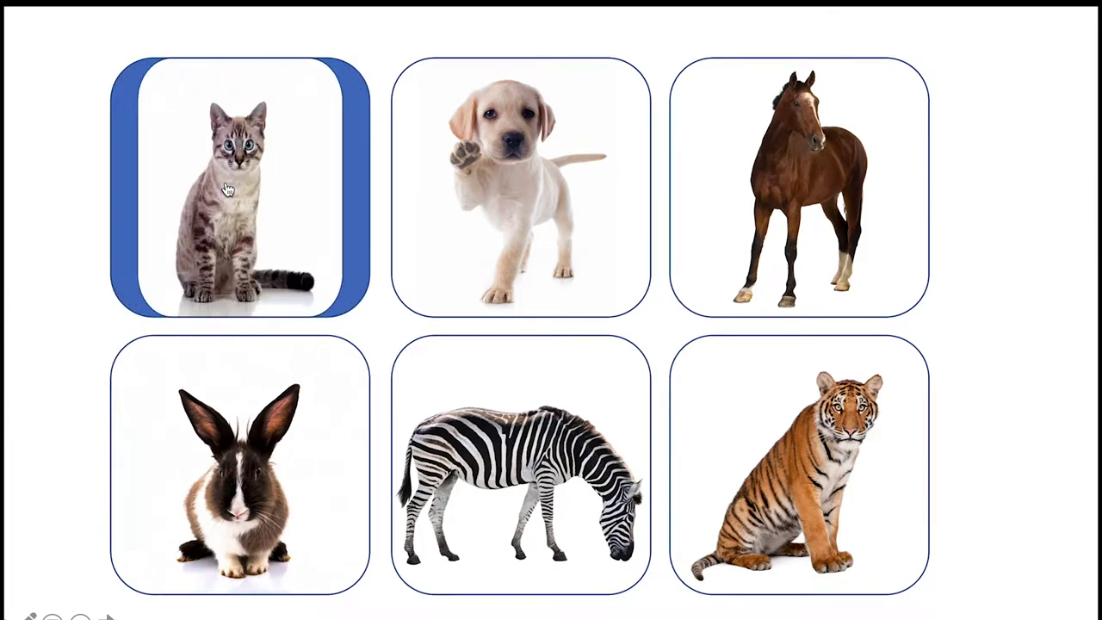
{"action": "left_click", "coordinate": [462, 180]}
{"action": "left_click", "coordinate": [462, 181]}
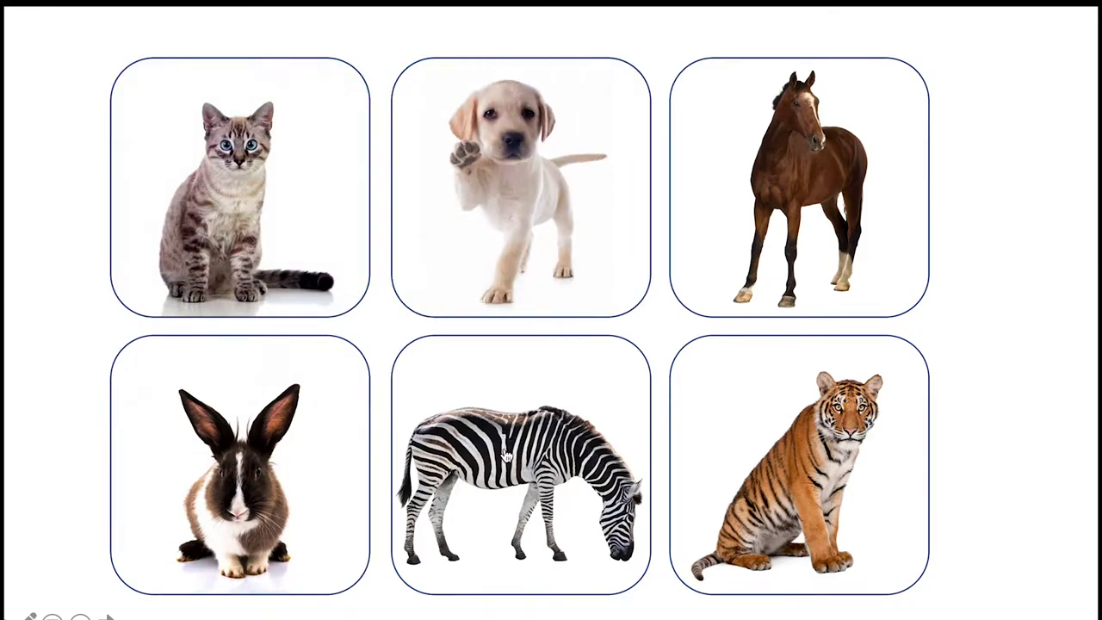
{"action": "left_click", "coordinate": [507, 455]}
{"action": "left_click", "coordinate": [506, 456]}
{"action": "left_click", "coordinate": [227, 449]}
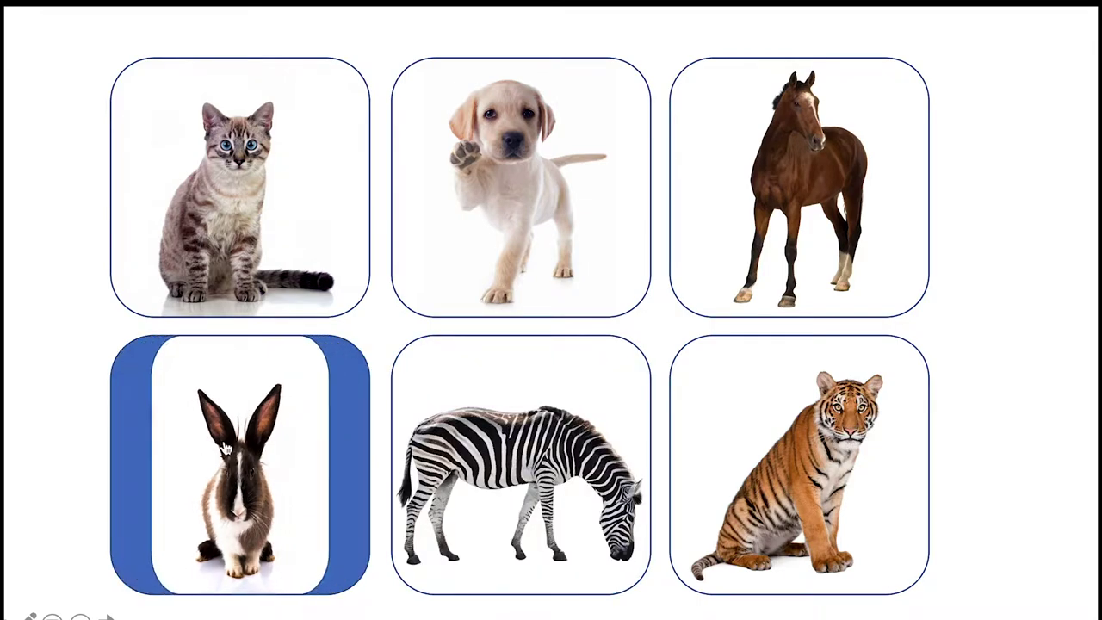
{"action": "left_click", "coordinate": [472, 452]}
{"action": "left_click", "coordinate": [540, 248]}
{"action": "left_click", "coordinate": [263, 214]}
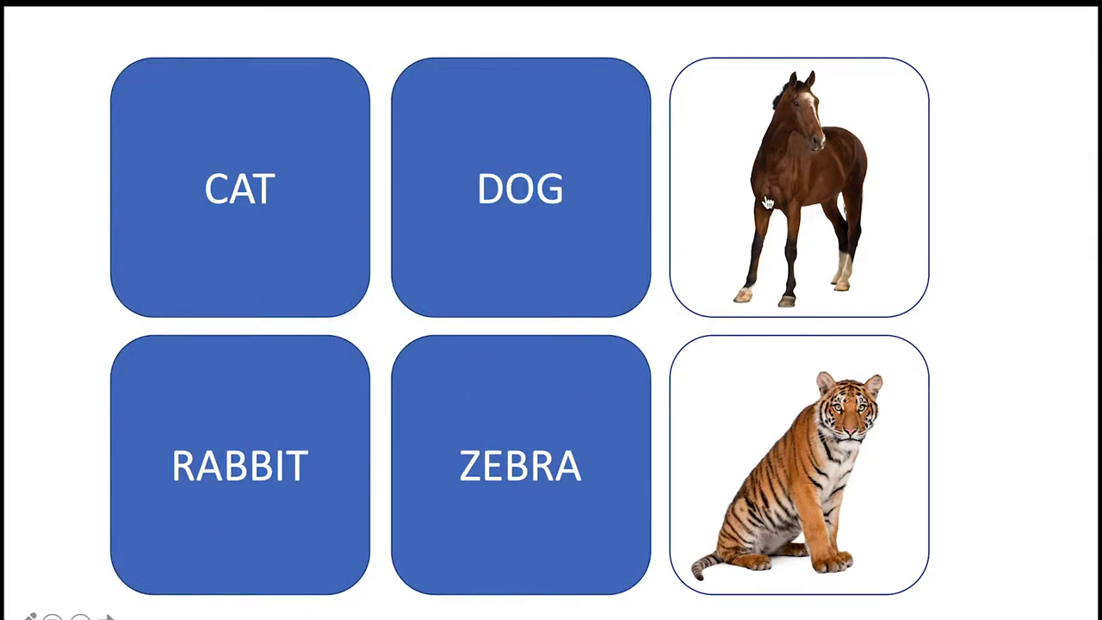
{"action": "left_click", "coordinate": [769, 204]}
{"action": "left_click", "coordinate": [788, 444]}
Step: Flip the tiger, zebra, dog, cat, rabbit and horse cards back to photos and end the demo
{"action": "left_click", "coordinate": [794, 465]}
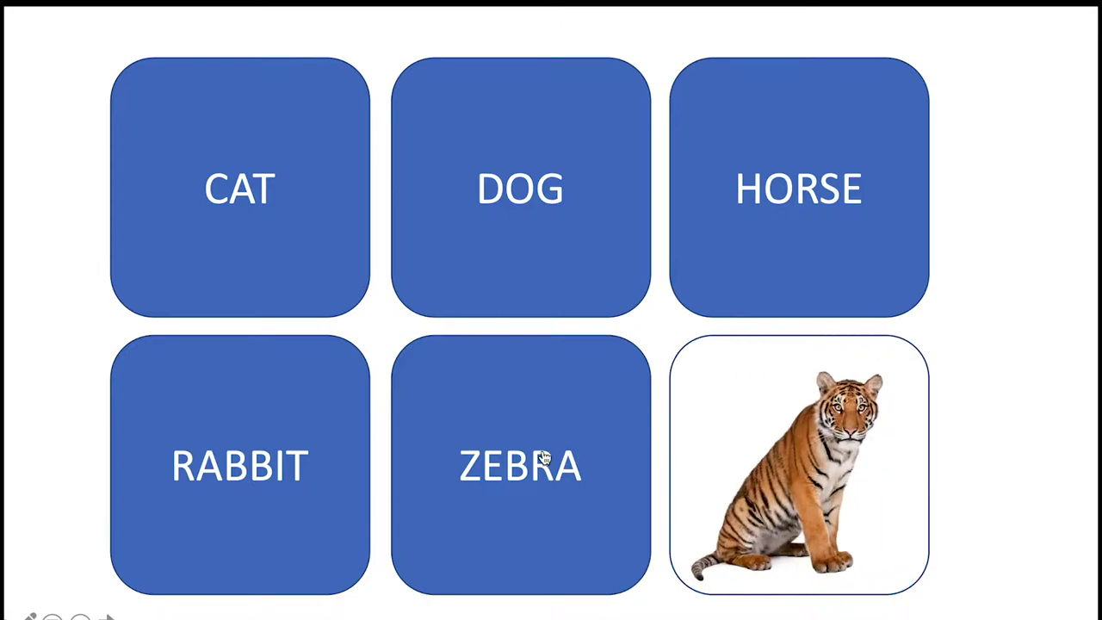
{"action": "left_click", "coordinate": [545, 458]}
{"action": "left_click", "coordinate": [531, 224]}
{"action": "left_click", "coordinate": [305, 225]}
{"action": "left_click", "coordinate": [267, 400]}
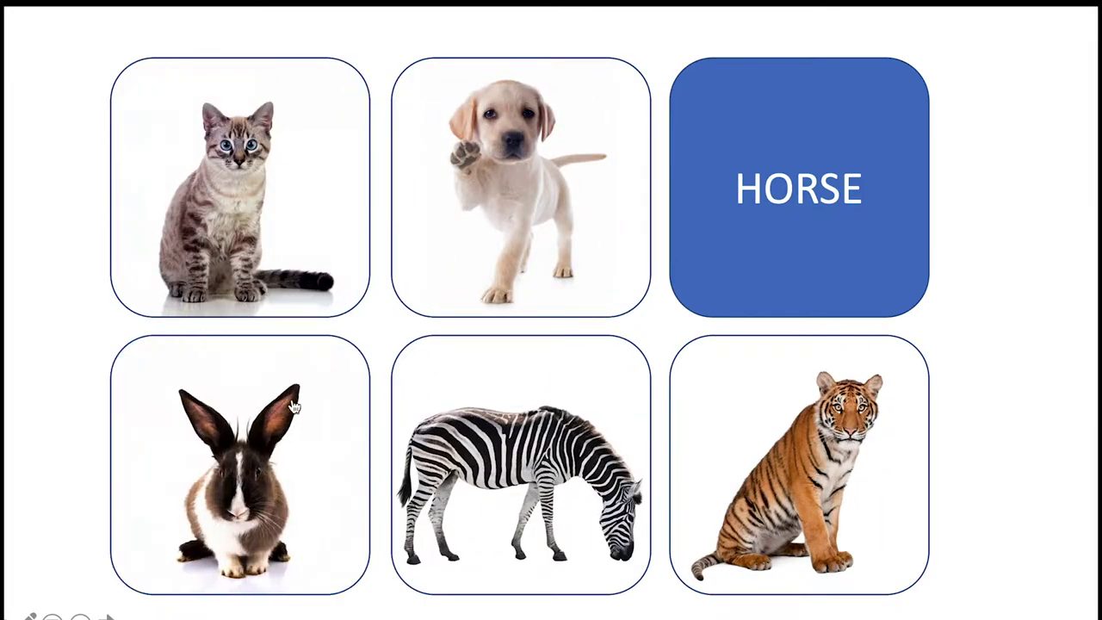
{"action": "left_click", "coordinate": [825, 207]}
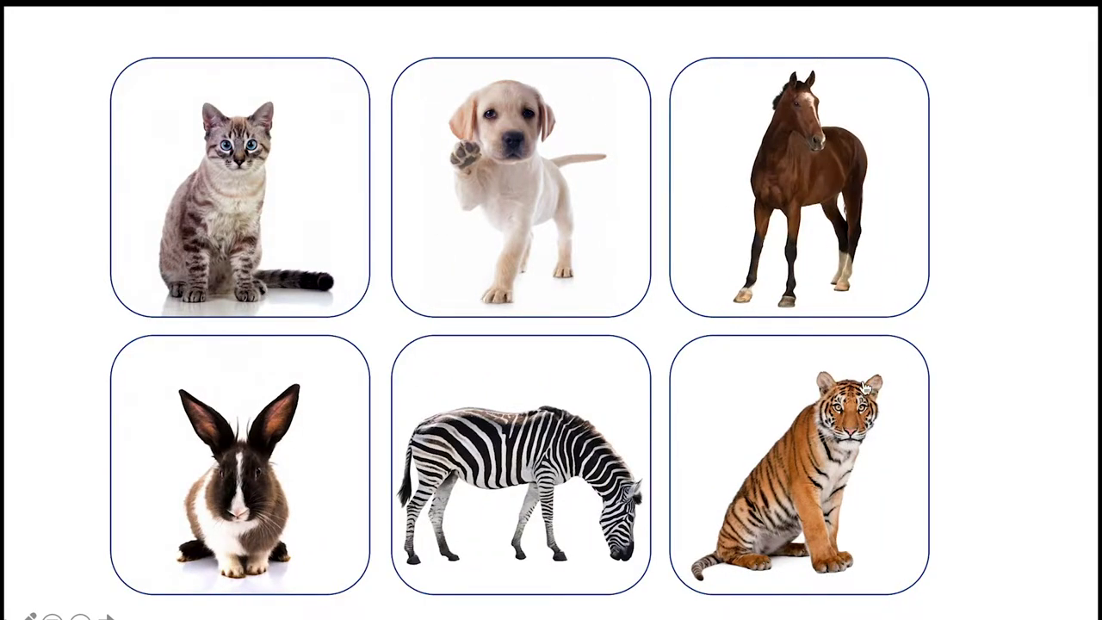
{"action": "left_click", "coordinate": [866, 388]}
{"action": "left_click", "coordinate": [972, 322]}
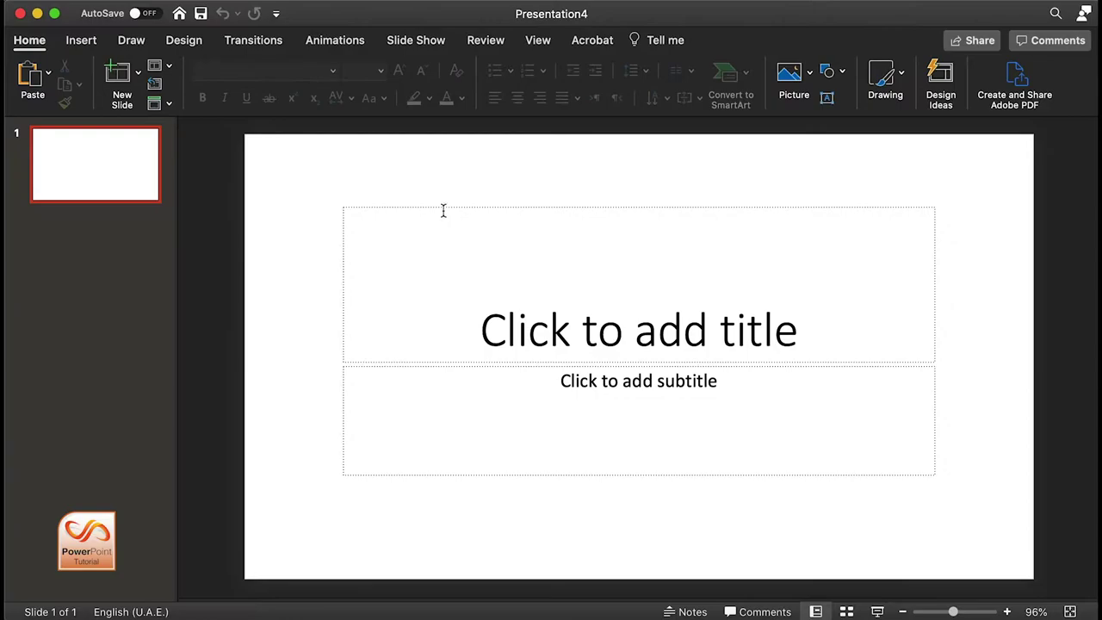
Step: Switch the slide to the Blank layout and draw a 7.8 cm rounded square
{"action": "left_click", "coordinate": [161, 65]}
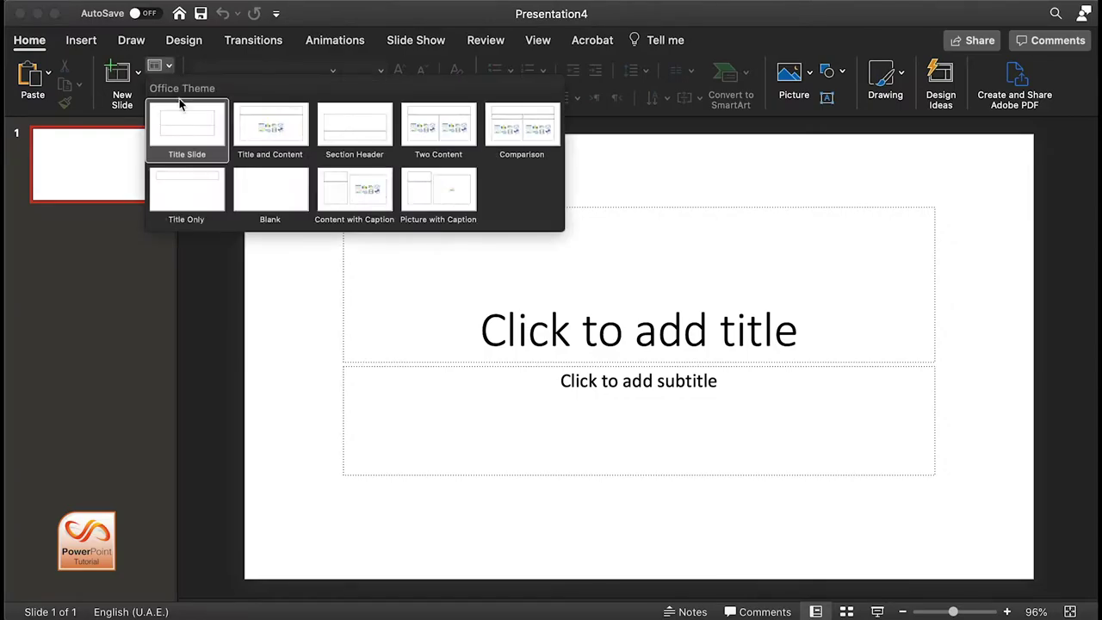
{"action": "left_click", "coordinate": [257, 190]}
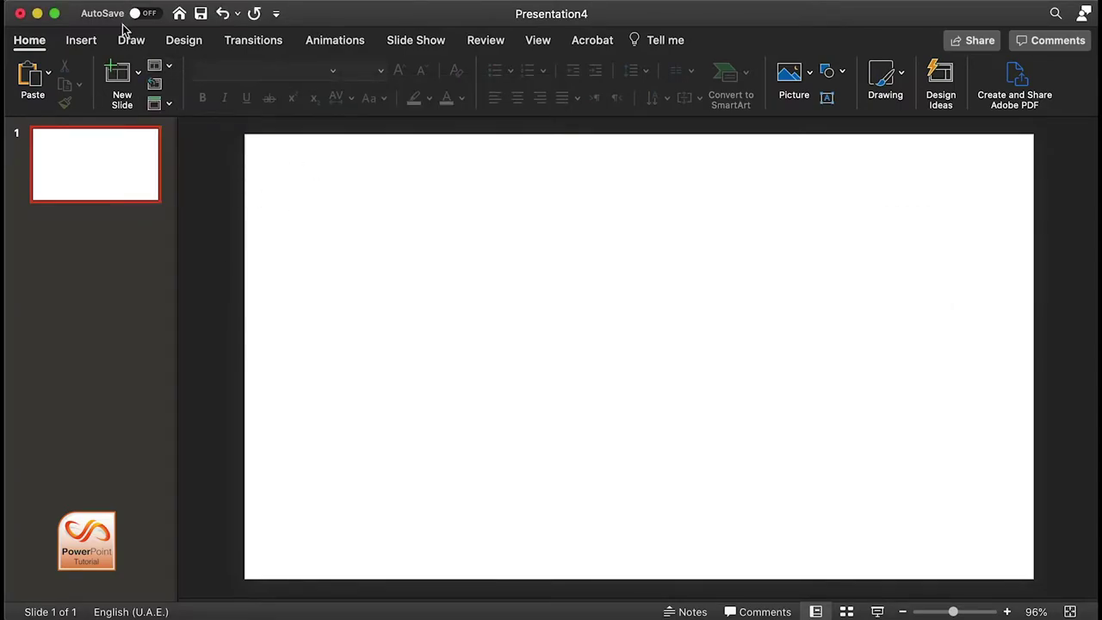
{"action": "left_click", "coordinate": [85, 40]}
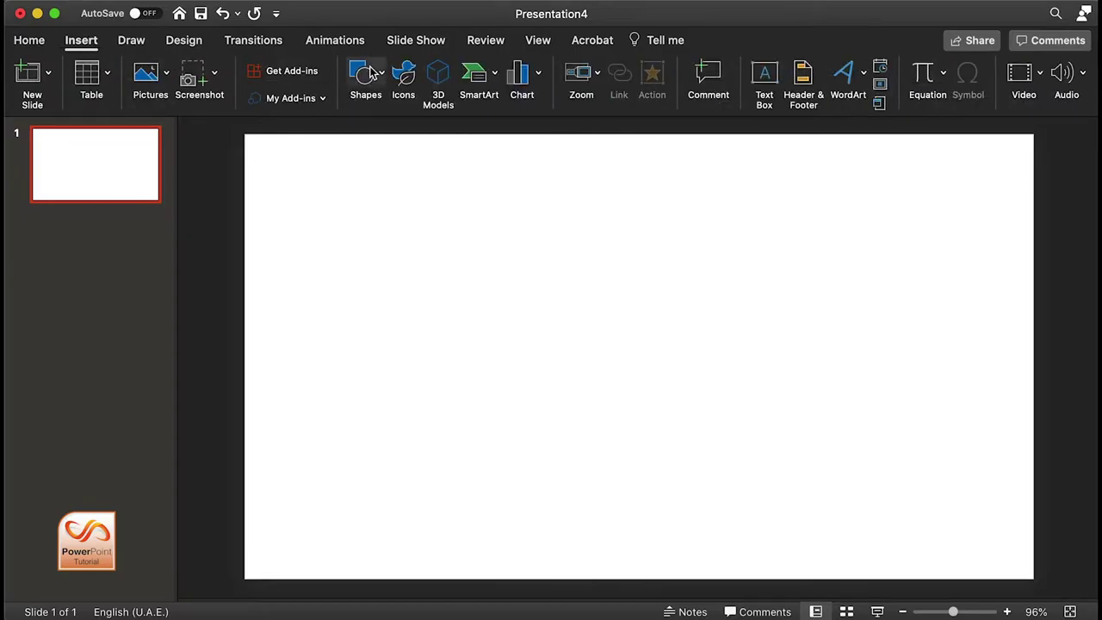
{"action": "left_click", "coordinate": [366, 74]}
{"action": "left_click", "coordinate": [506, 128]}
{"action": "left_click_drag", "start_coordinate": [292, 177], "coordinate": [480, 358]}
Step: Copy the square into a two-row, three-column grid centred on the slide
{"action": "mouse_move", "coordinate": [419, 310]}
{"action": "left_mouse_down"}
{"action": "mouse_move", "coordinate": [421, 295]}
{"action": "mouse_move", "coordinate": [414, 449]}
{"action": "left_mouse_up"}
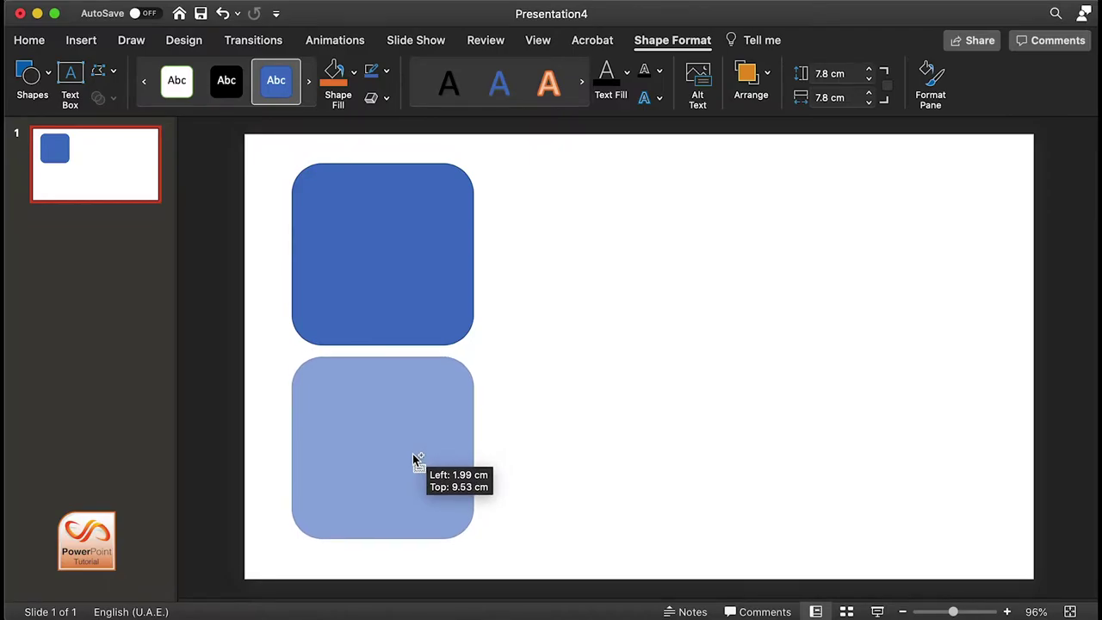
{"action": "left_click_drag", "start_coordinate": [414, 454], "coordinate": [413, 459], "text": "alt"}
{"action": "left_click", "coordinate": [441, 327], "text": "shift"}
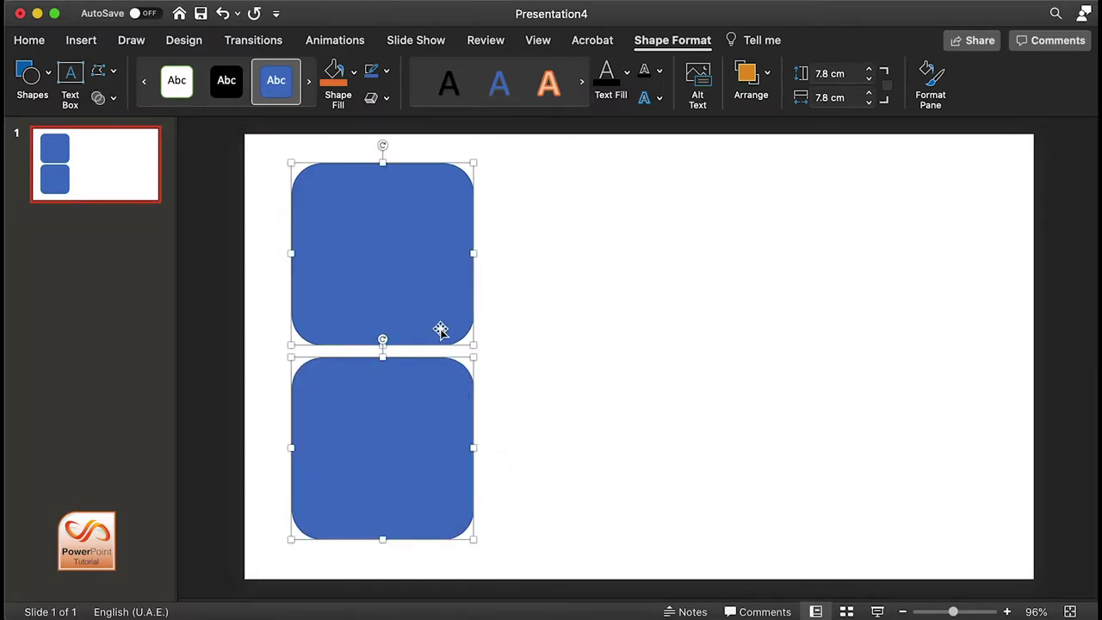
{"action": "left_click_drag", "start_coordinate": [438, 331], "coordinate": [746, 320], "text": "alt"}
{"action": "left_click_drag", "start_coordinate": [272, 149], "coordinate": [883, 576]}
{"action": "mouse_move", "coordinate": [806, 525]}
{"action": "left_mouse_down"}
{"action": "mouse_move", "coordinate": [858, 525]}
{"action": "mouse_move", "coordinate": [848, 530]}
{"action": "left_mouse_up"}
{"action": "left_click", "coordinate": [966, 329]}
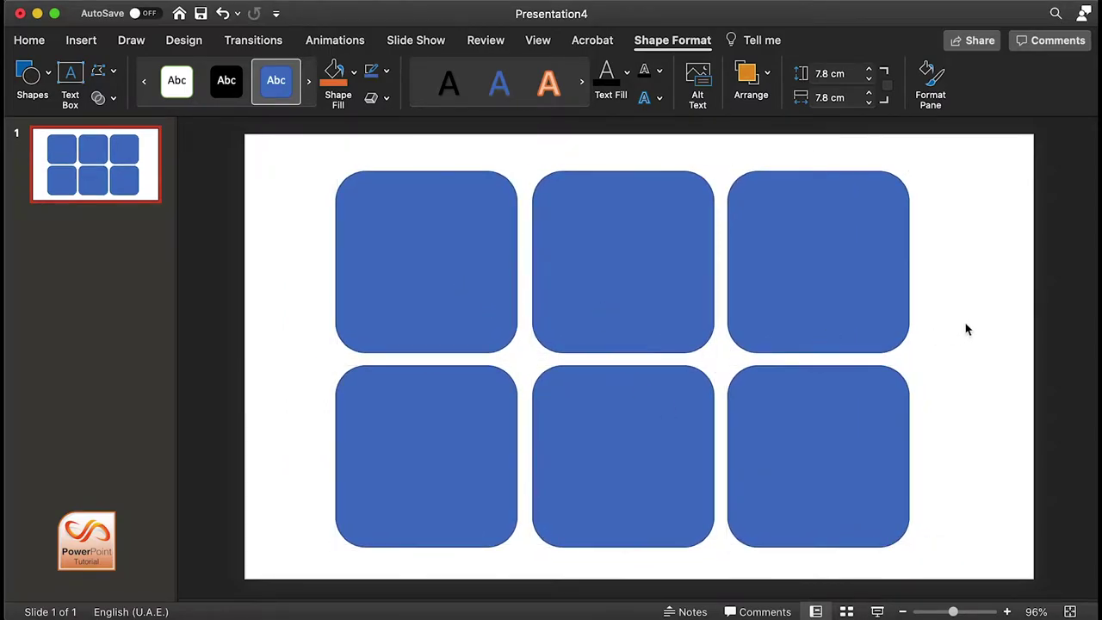
Step: Type CAT, DOG, HORSE and RABBIT into the first four squares
{"action": "left_click", "coordinate": [439, 279]}
{"action": "type", "text": "CAT"}
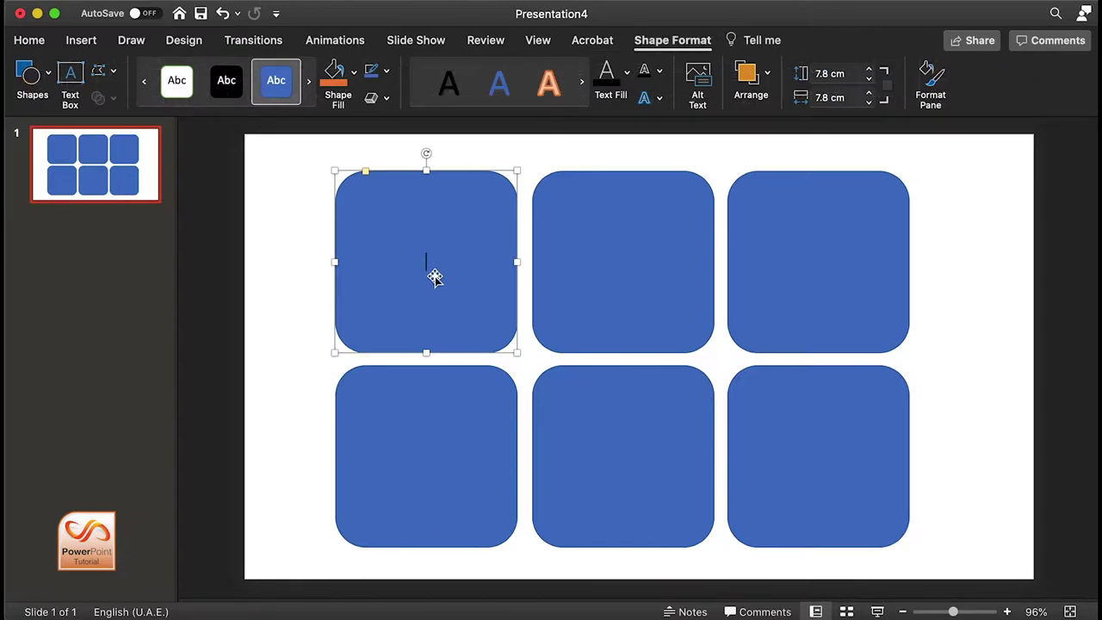
{"action": "left_click", "coordinate": [621, 263]}
{"action": "type", "text": "DO"}
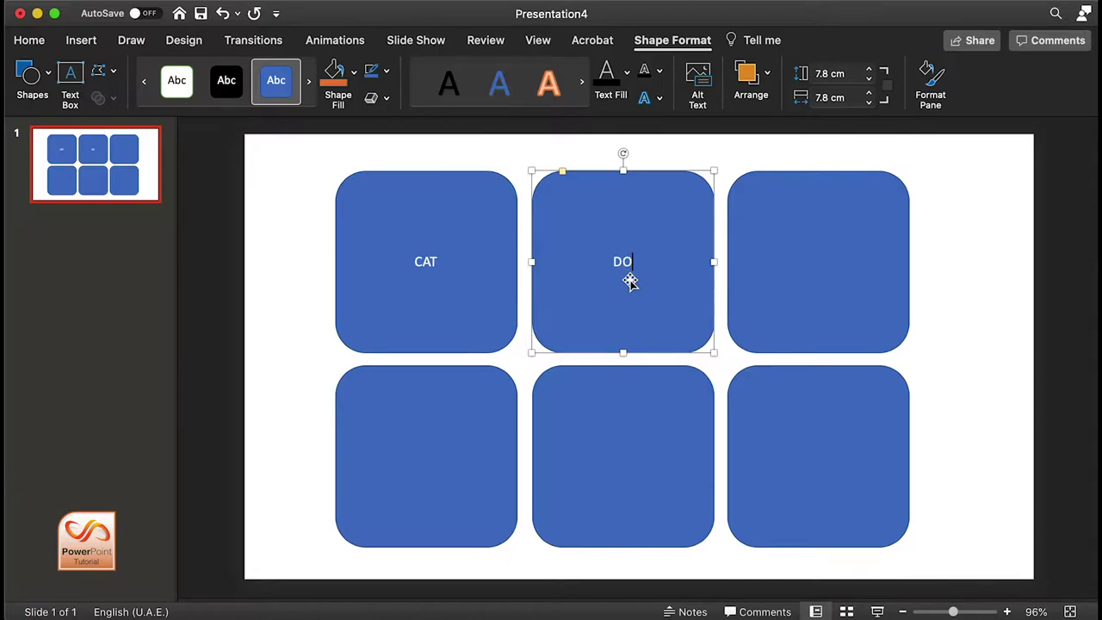
{"action": "type", "text": "G"}
{"action": "left_click", "coordinate": [821, 267]}
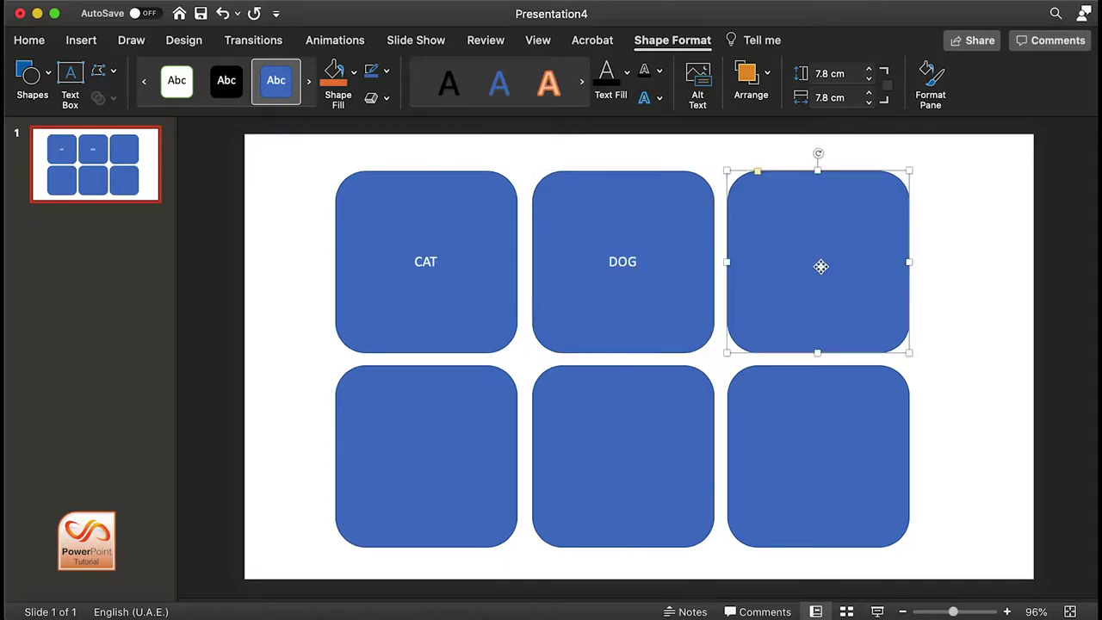
{"action": "type", "text": "HORSE"}
{"action": "left_click", "coordinate": [426, 460]}
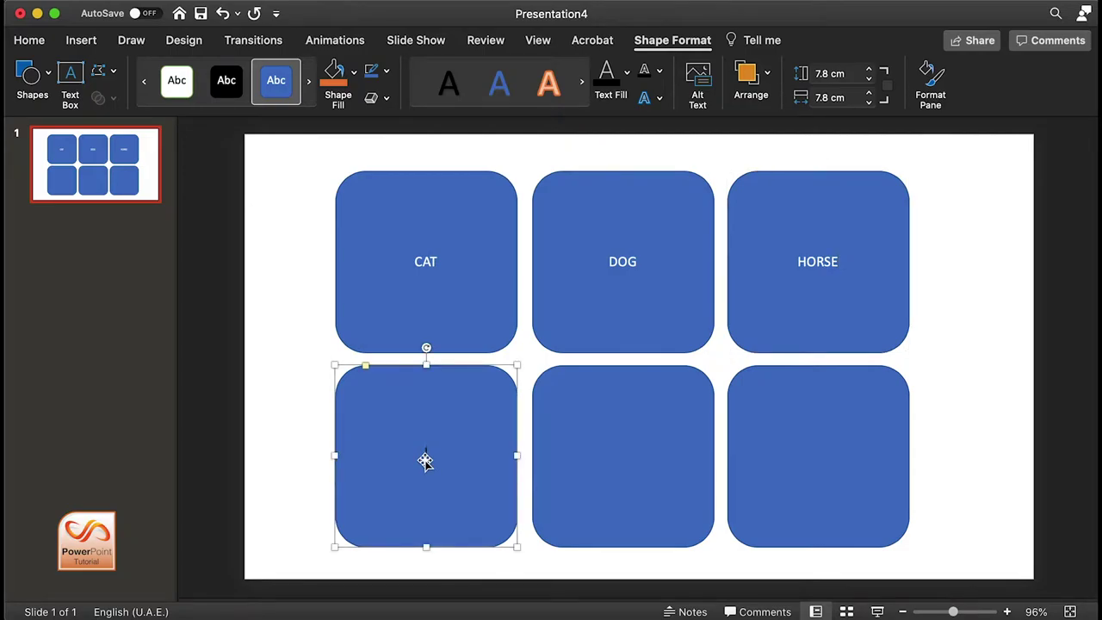
{"action": "type", "text": "RABIT"}
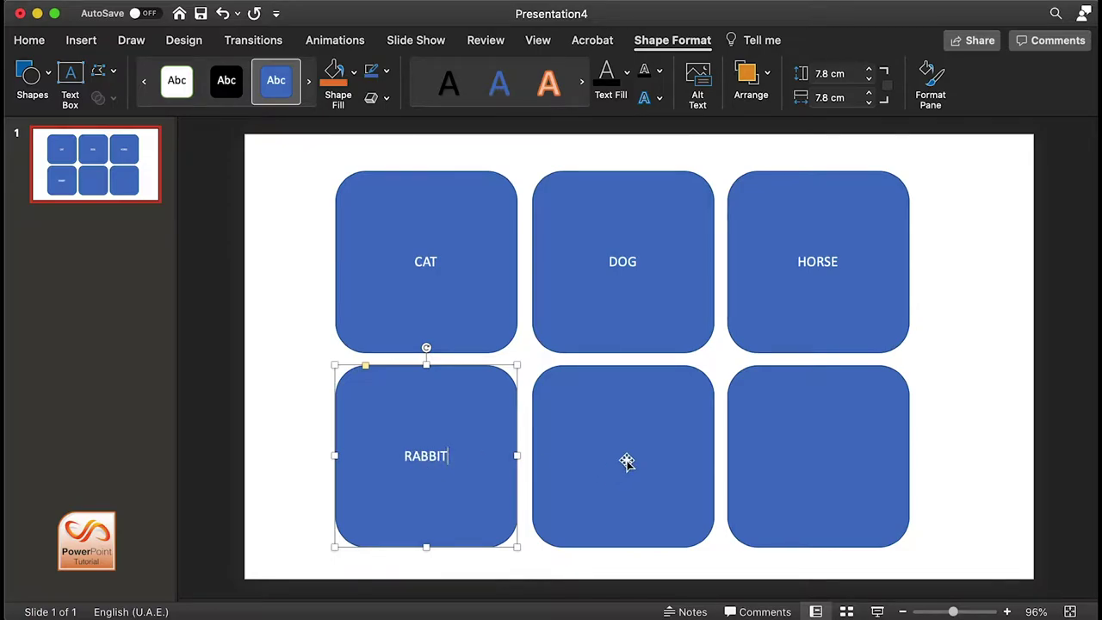
Step: Label the remaining squares ZEBRA and TIGER, then select the CAT square
{"action": "left_click", "coordinate": [627, 463]}
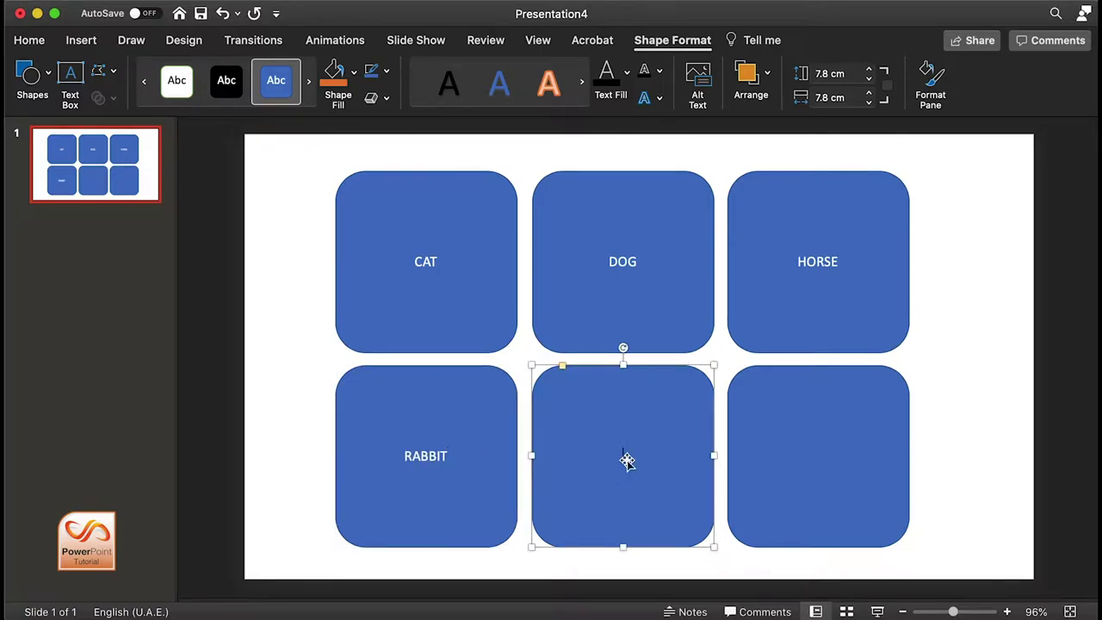
{"action": "type", "text": "ZEBRA"}
{"action": "left_click", "coordinate": [806, 448]}
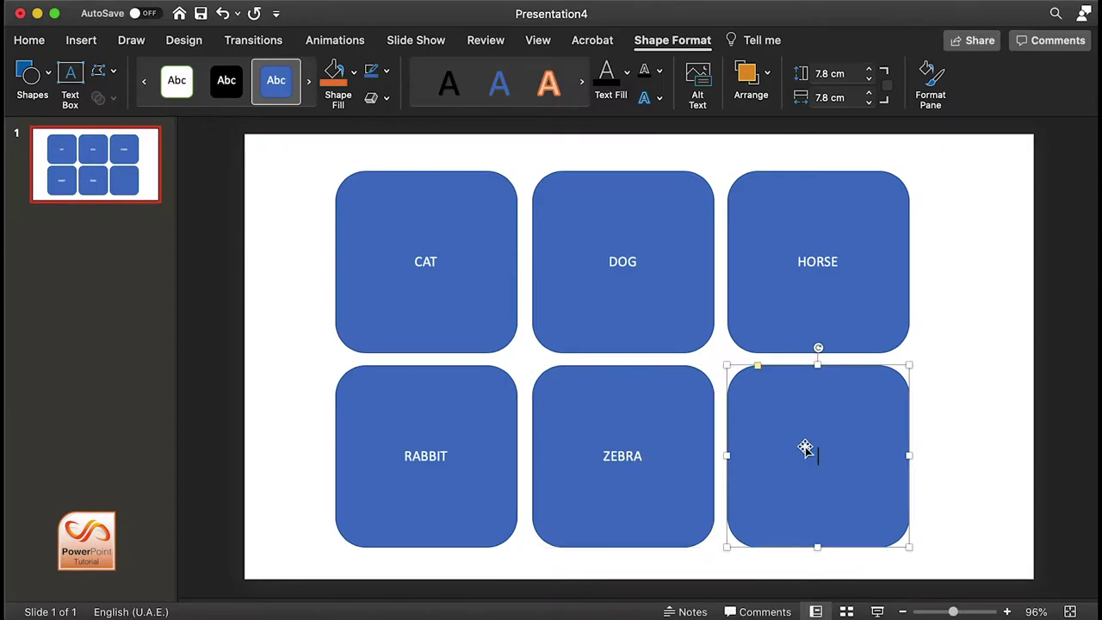
{"action": "type", "text": "PIGER"}
{"action": "left_click", "coordinate": [945, 431]}
{"action": "left_click", "coordinate": [480, 292]}
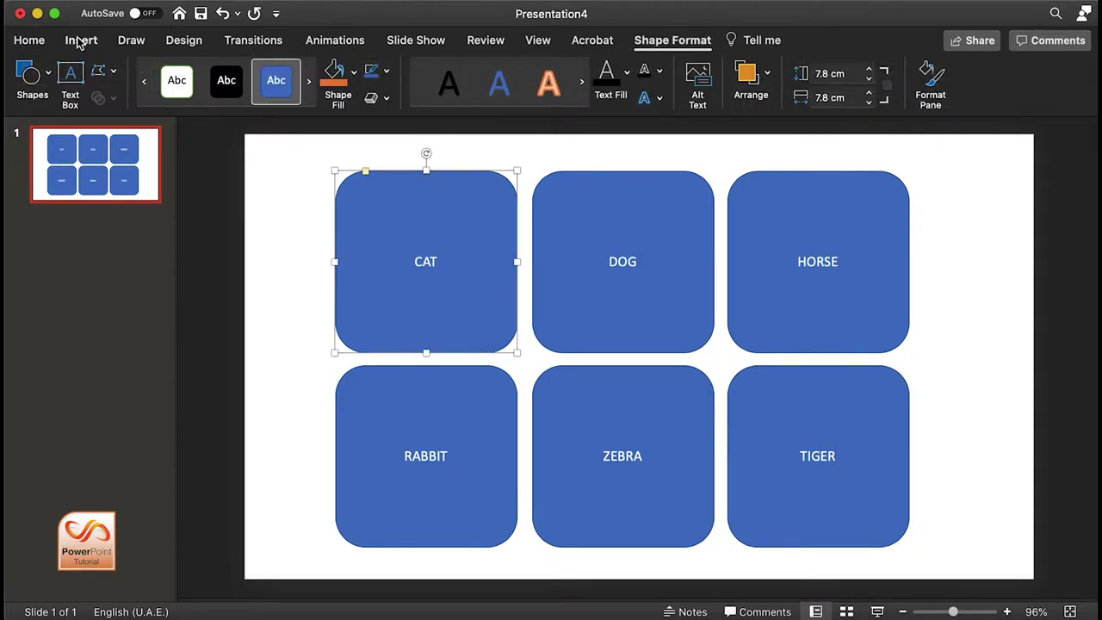
{"action": "left_click", "coordinate": [40, 42]}
Step: Enlarge the CAT label's font to 40 pt
{"action": "left_click", "coordinate": [400, 72]}
{"action": "left_click", "coordinate": [400, 72]}
{"action": "left_click", "coordinate": [400, 72]}
{"action": "left_click", "coordinate": [400, 72]}
{"action": "left_click", "coordinate": [400, 73]}
{"action": "left_click", "coordinate": [400, 73]}
Step: Copy the 40 pt formatting onto the DOG, HORSE, TIGER, ZEBRA and RABBIT labels
{"action": "left_click", "coordinate": [65, 101]}
{"action": "left_click", "coordinate": [648, 292]}
{"action": "left_click", "coordinate": [840, 312]}
{"action": "left_click", "coordinate": [834, 372]}
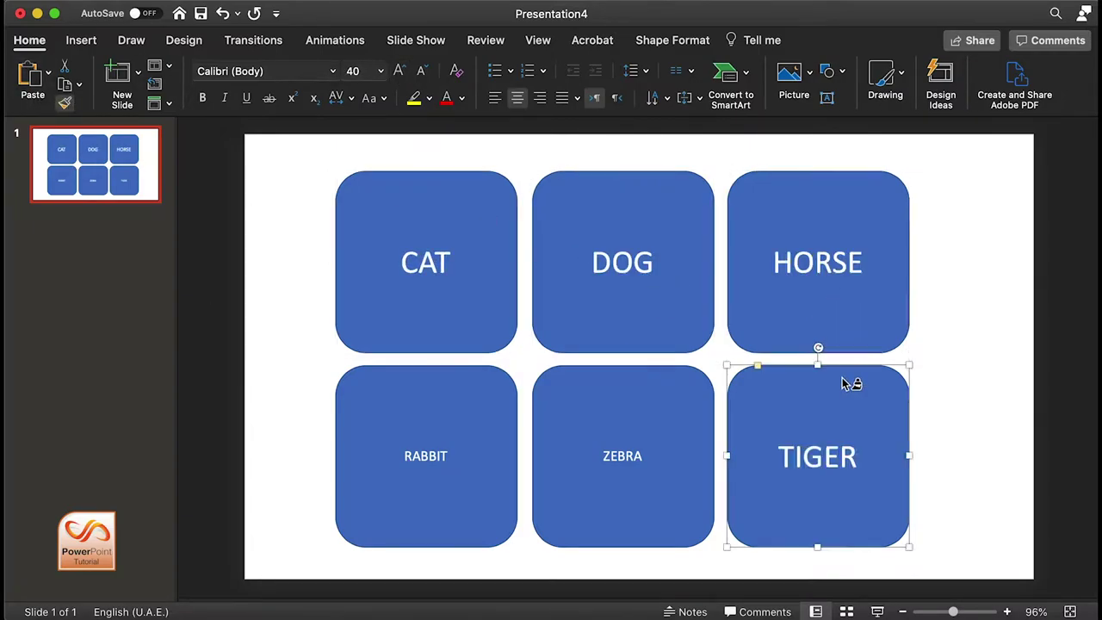
{"action": "left_click", "coordinate": [689, 405]}
{"action": "left_click", "coordinate": [503, 420]}
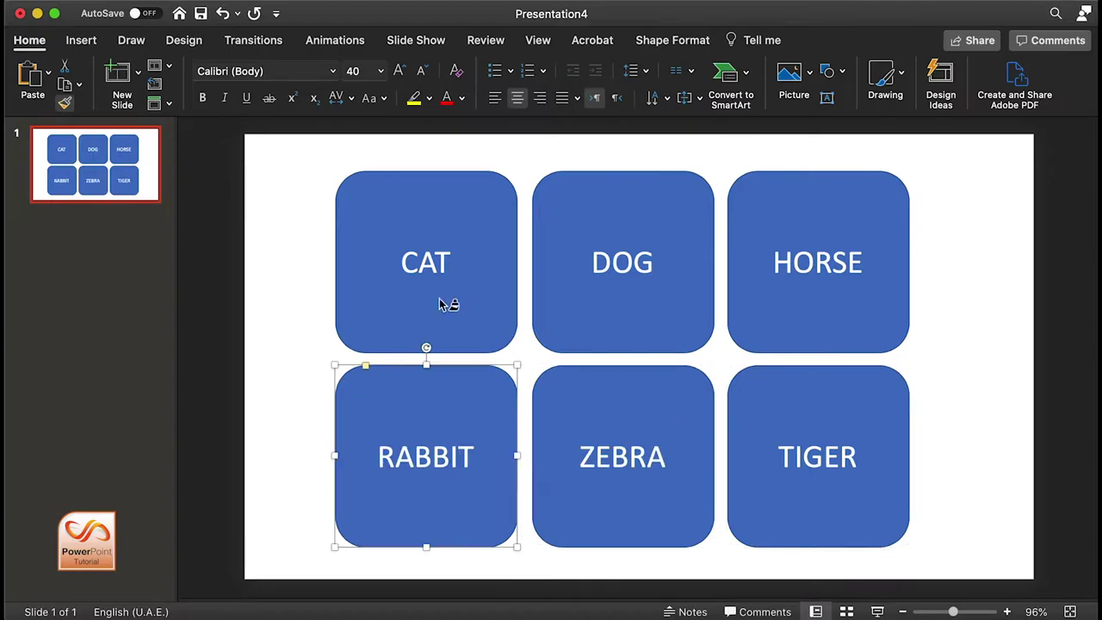
{"action": "left_click", "coordinate": [306, 203]}
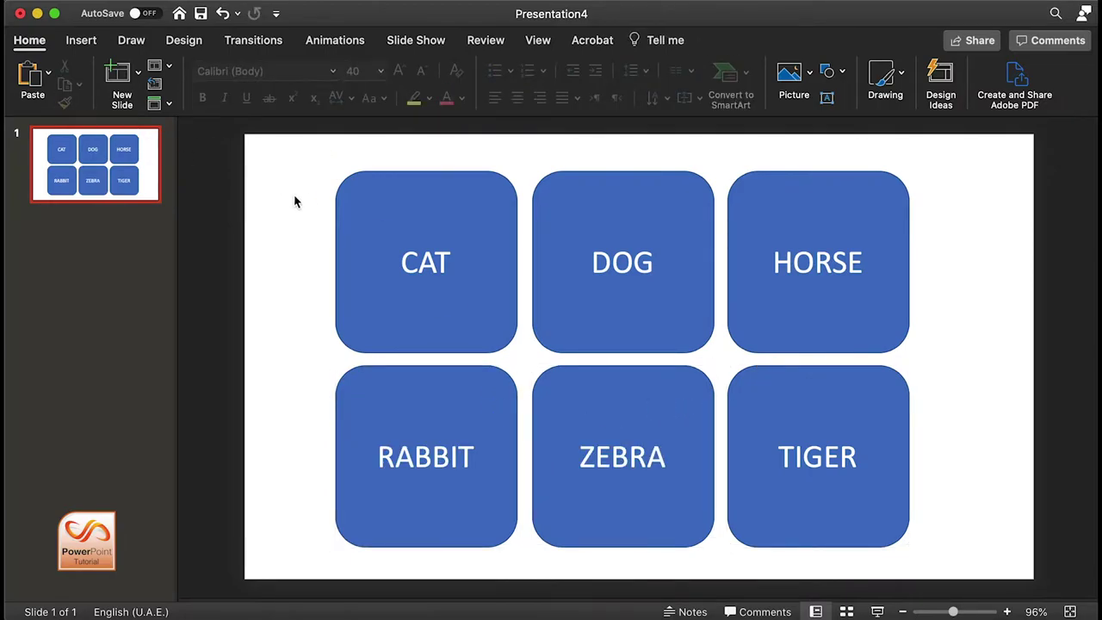
Step: Duplicate slide 1 into an identical slide 2
{"action": "right_click", "coordinate": [144, 160]}
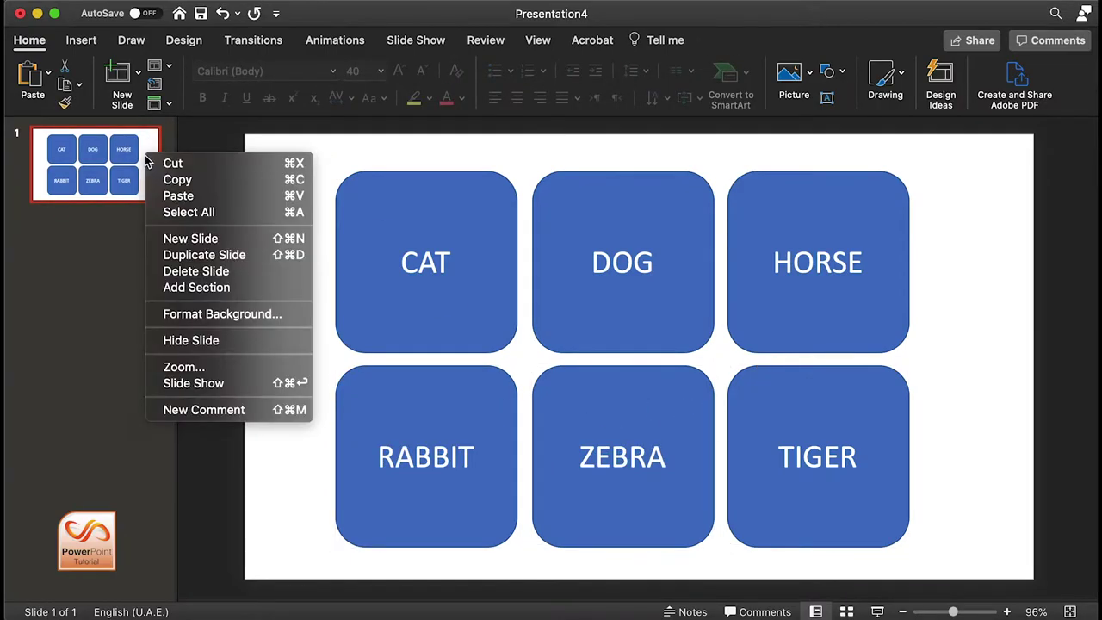
{"action": "left_click", "coordinate": [200, 261]}
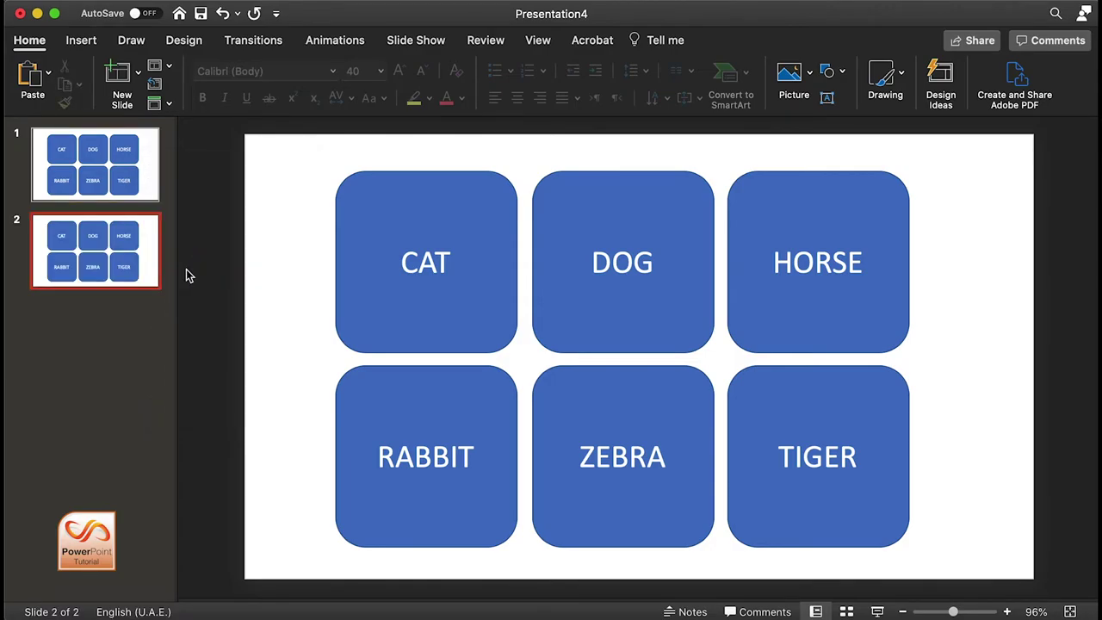
{"action": "left_click", "coordinate": [381, 228]}
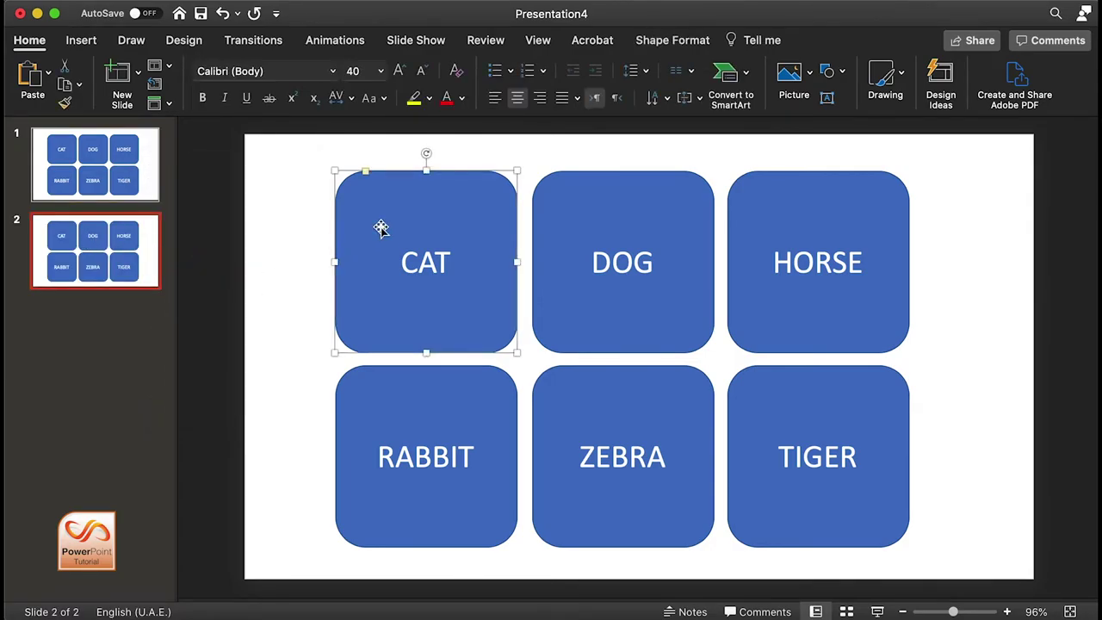
Step: Fill the CAT square with the cat photo as a picture fill
{"action": "right_click", "coordinate": [390, 231]}
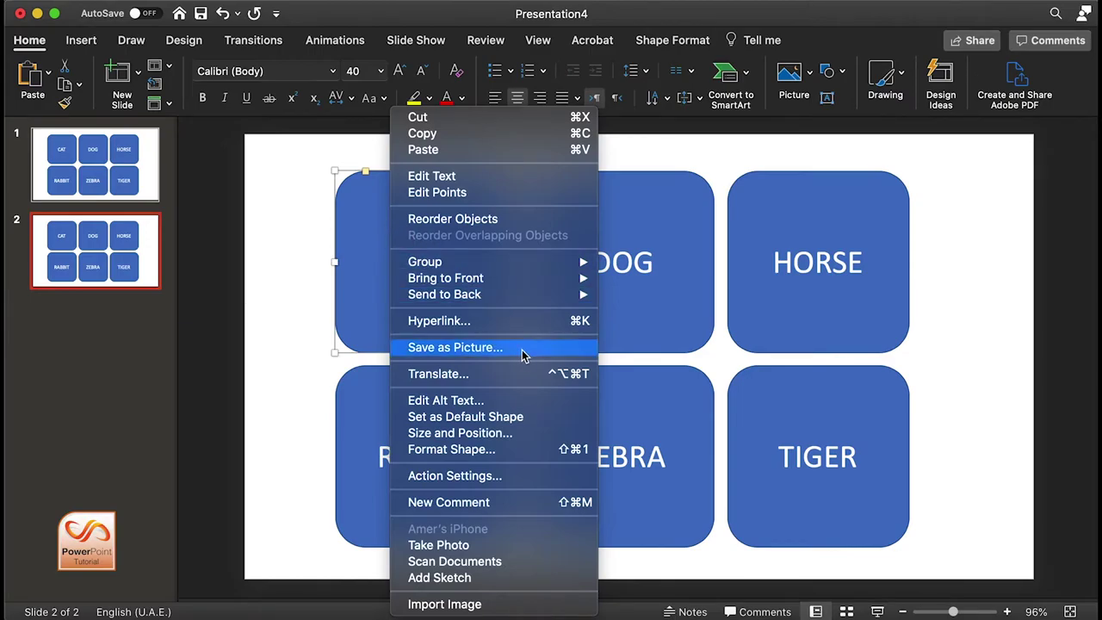
{"action": "left_click", "coordinate": [536, 432]}
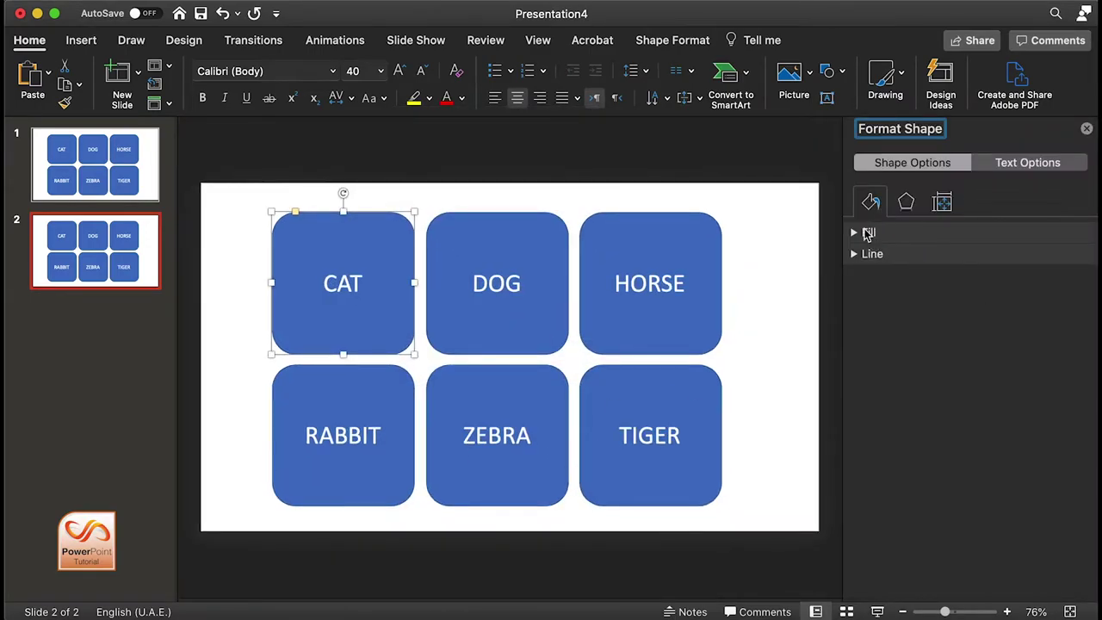
{"action": "left_click", "coordinate": [856, 234]}
{"action": "left_click", "coordinate": [901, 312]}
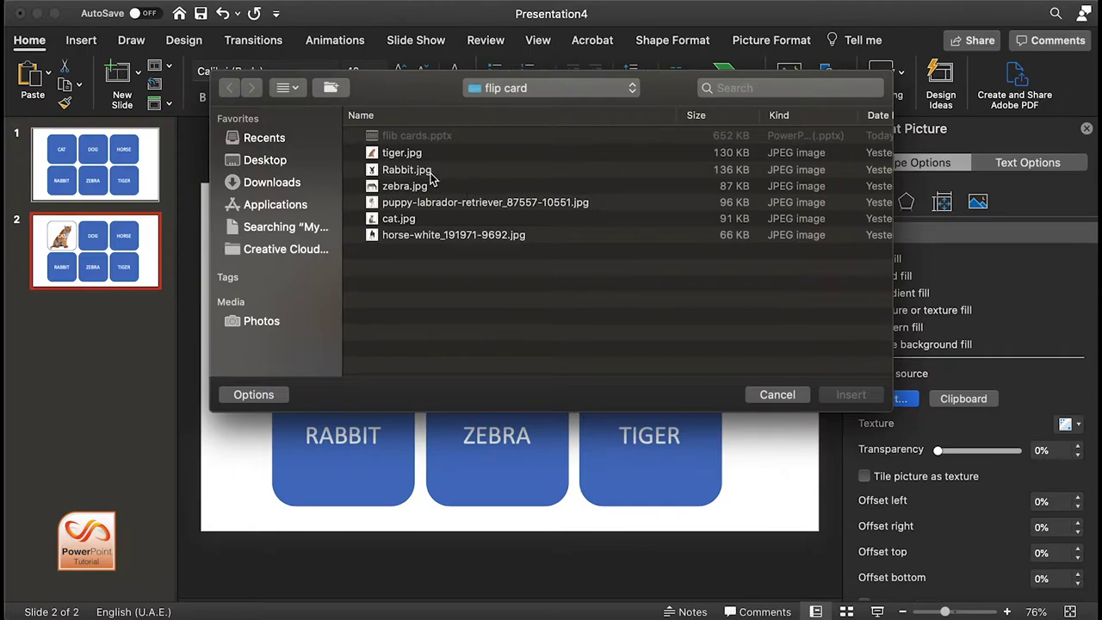
{"action": "double_click", "coordinate": [399, 220]}
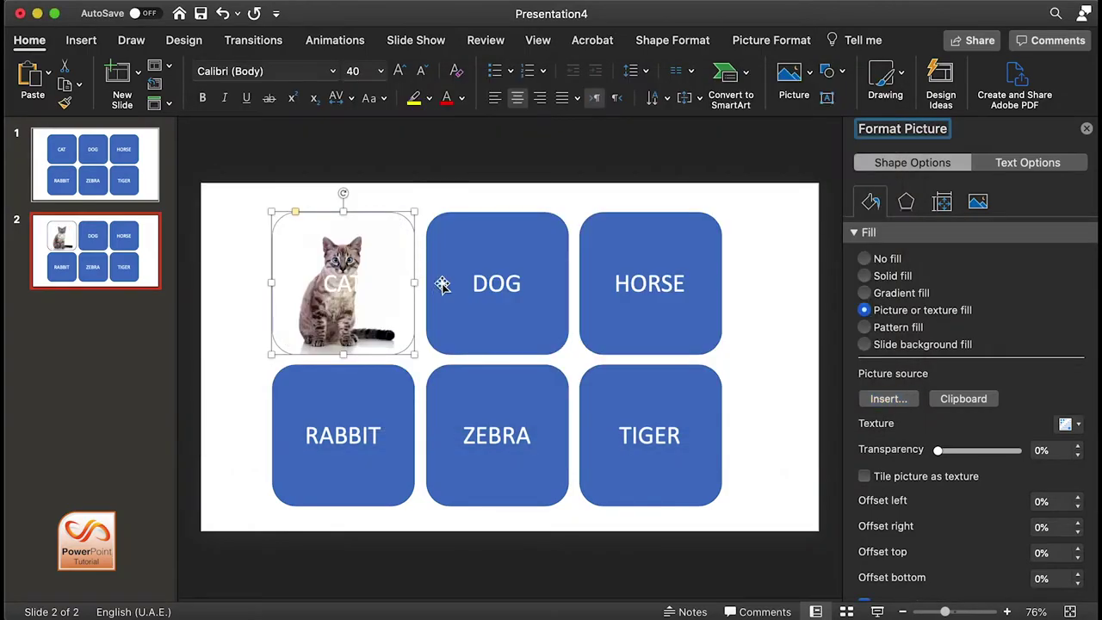
Step: Fill the DOG and HORSE cards with the puppy and horse photos
{"action": "left_click", "coordinate": [460, 315]}
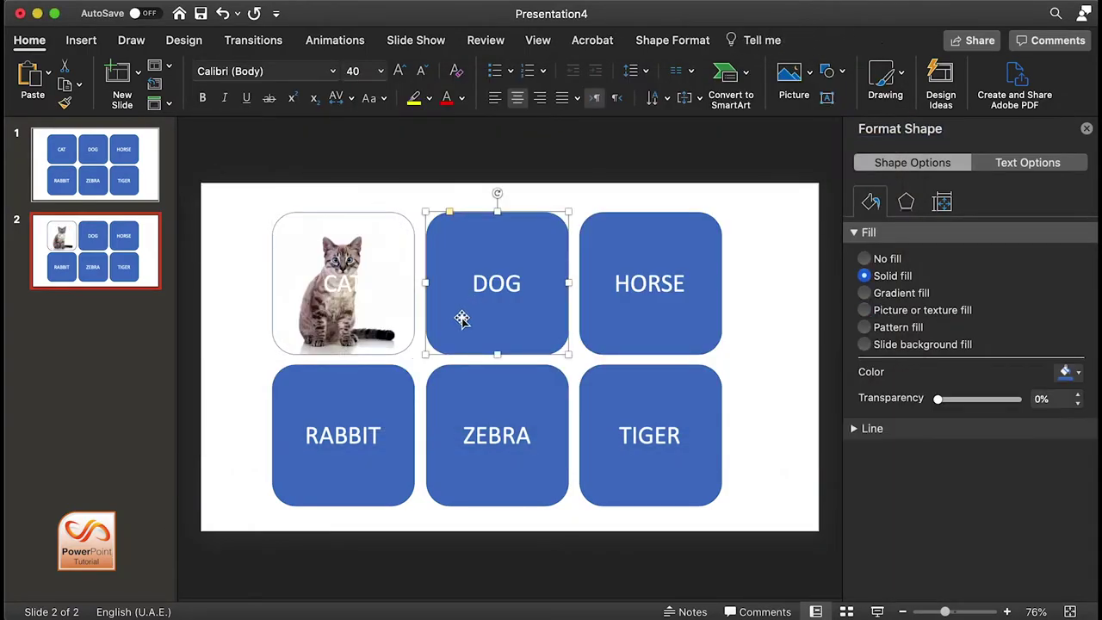
{"action": "left_click", "coordinate": [895, 312]}
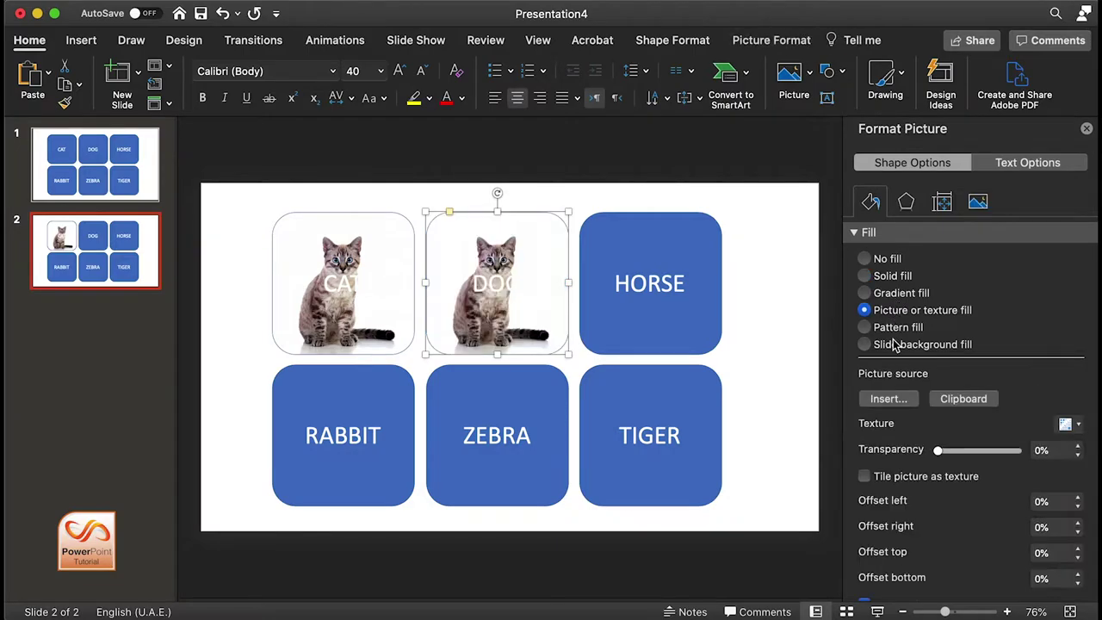
{"action": "left_click", "coordinate": [896, 400]}
{"action": "double_click", "coordinate": [416, 204]}
{"action": "left_click", "coordinate": [634, 256]}
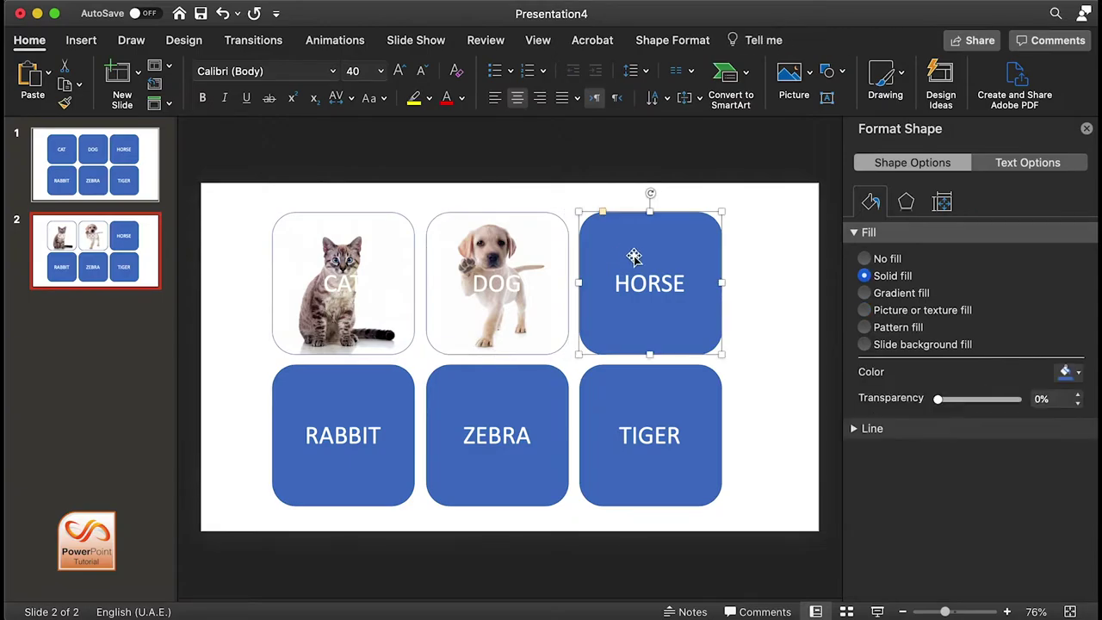
{"action": "left_click", "coordinate": [896, 312]}
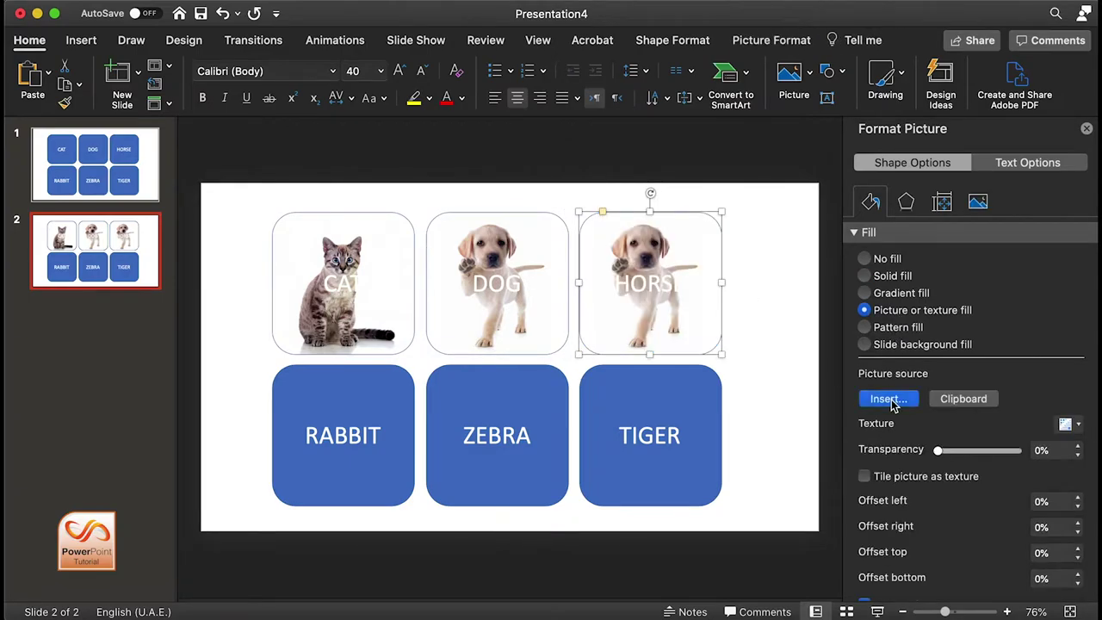
{"action": "left_click", "coordinate": [887, 399]}
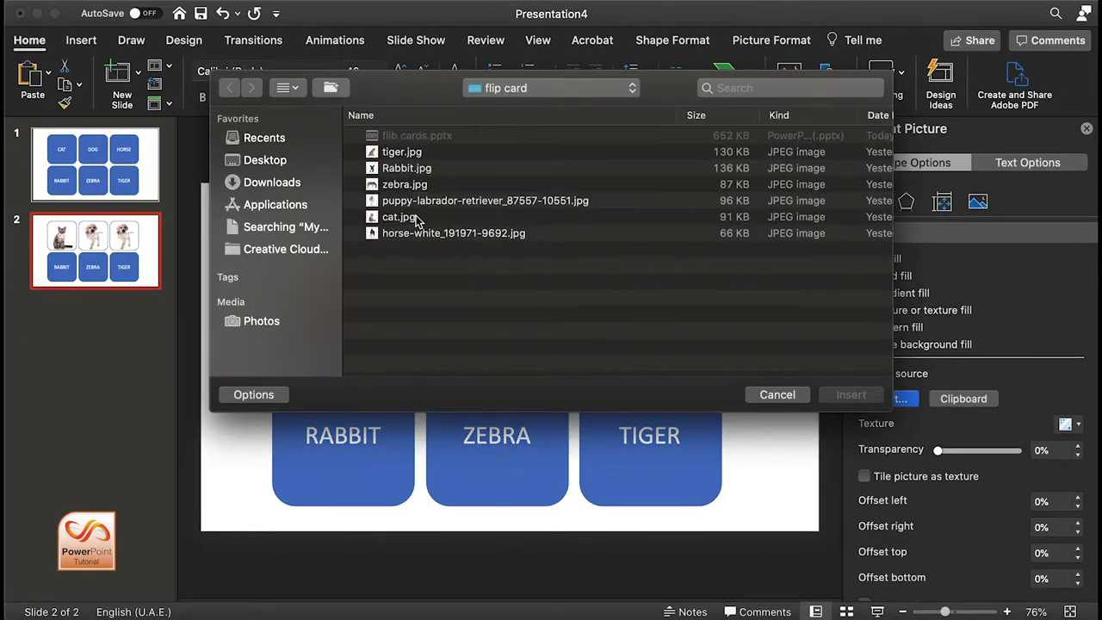
{"action": "double_click", "coordinate": [469, 242]}
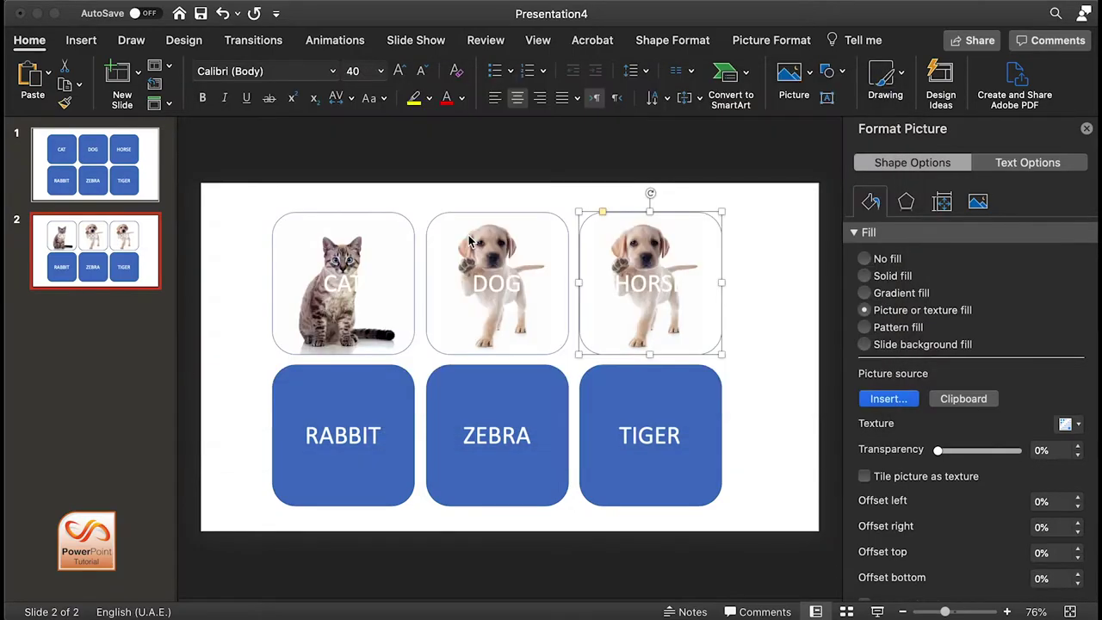
Step: Fill the RABBIT and ZEBRA cards with the rabbit and zebra photos
{"action": "left_click", "coordinate": [360, 412]}
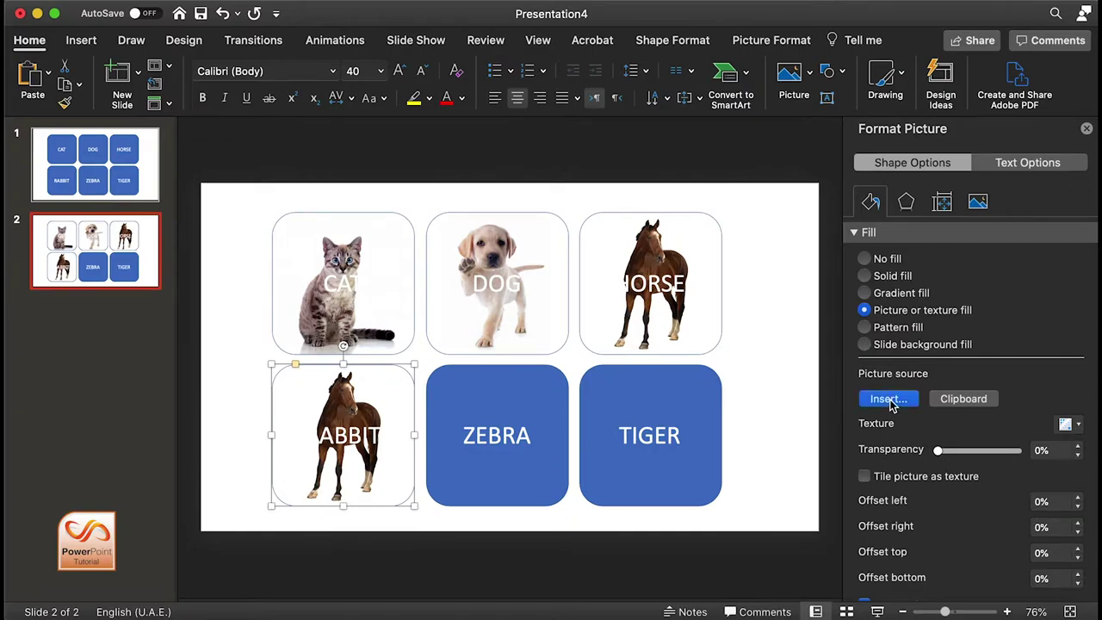
{"action": "left_click", "coordinate": [888, 399]}
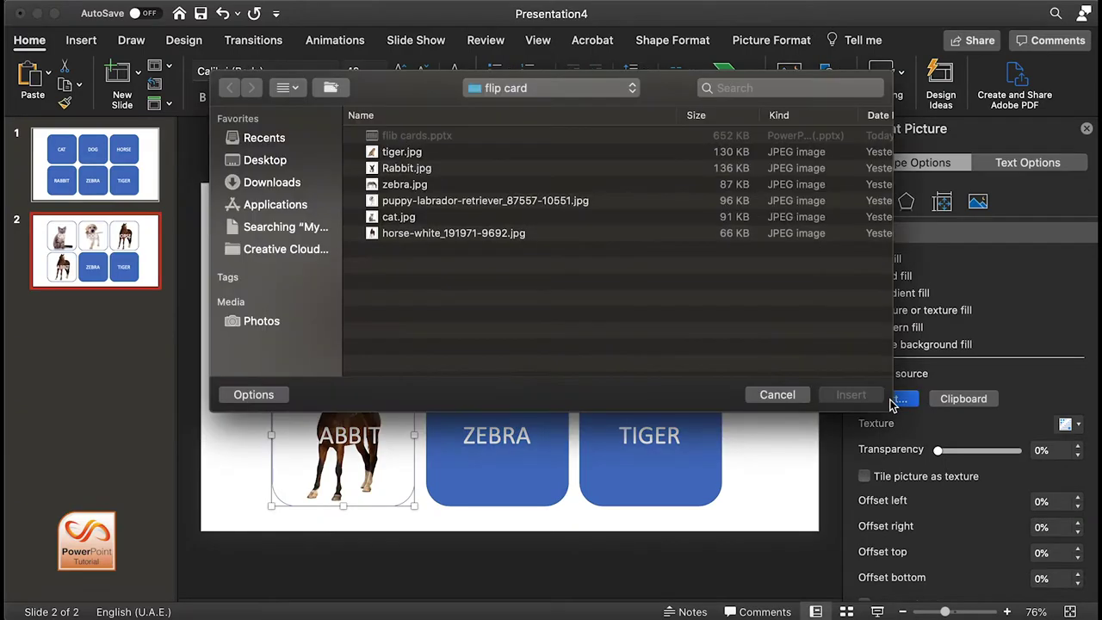
{"action": "double_click", "coordinate": [417, 173]}
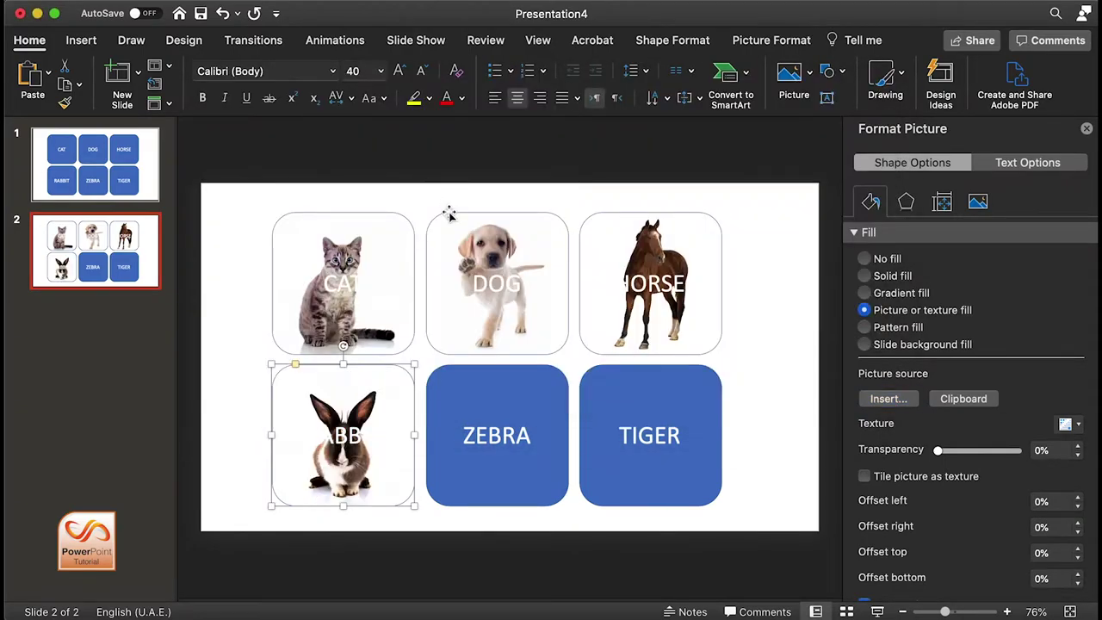
{"action": "left_click", "coordinate": [520, 390]}
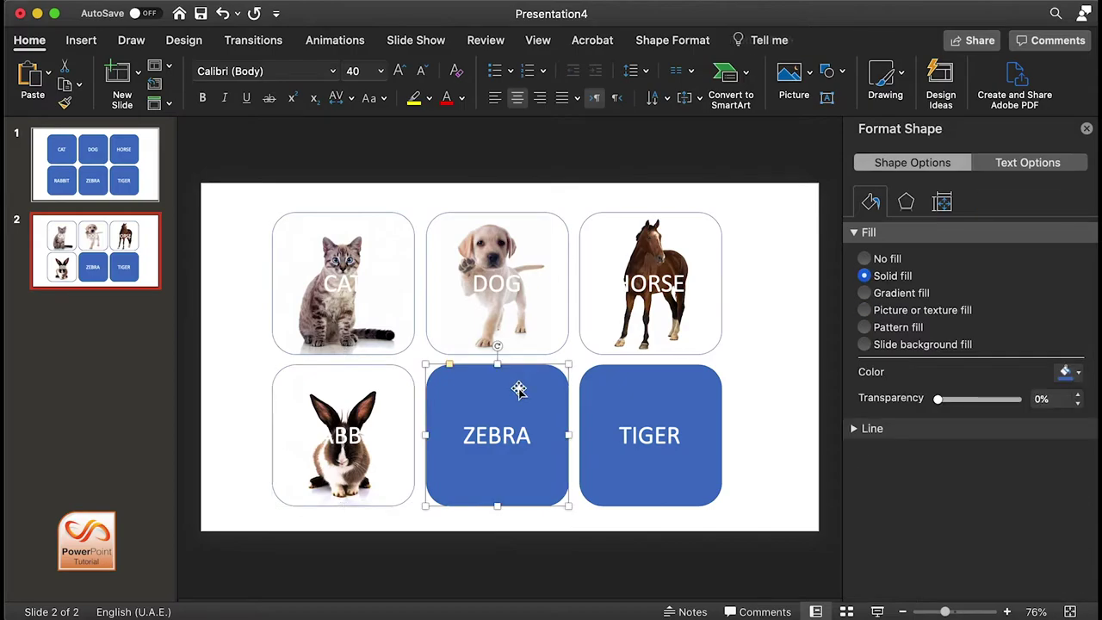
{"action": "left_click", "coordinate": [894, 312]}
{"action": "left_click", "coordinate": [893, 399]}
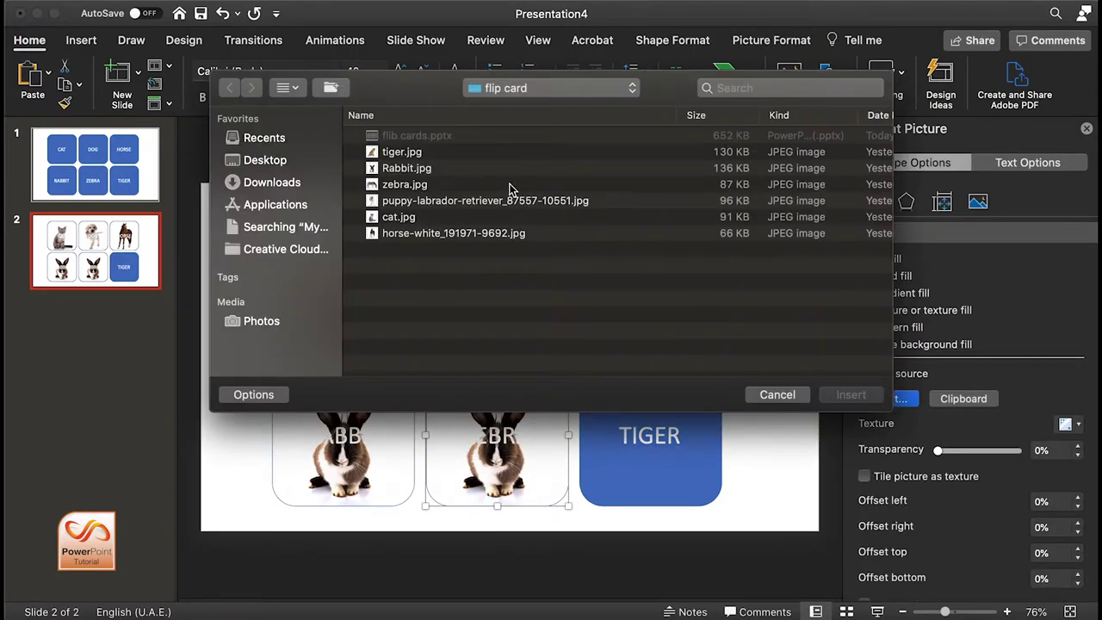
{"action": "double_click", "coordinate": [405, 184]}
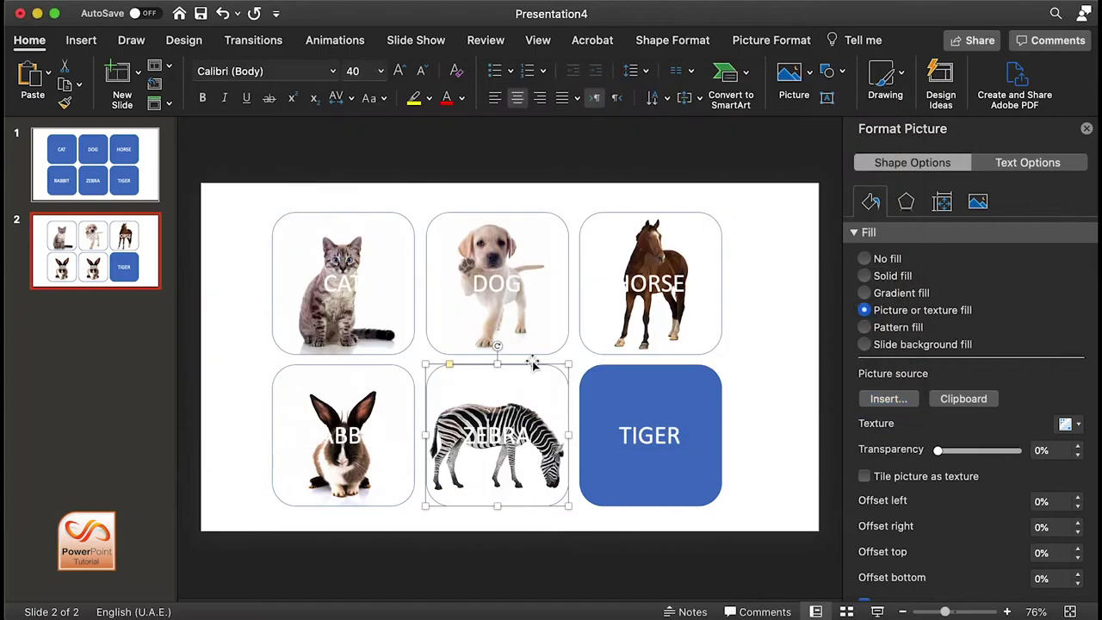
Step: Fill the TIGER card with the tiger photo
{"action": "left_click", "coordinate": [644, 397]}
{"action": "left_click", "coordinate": [896, 310]}
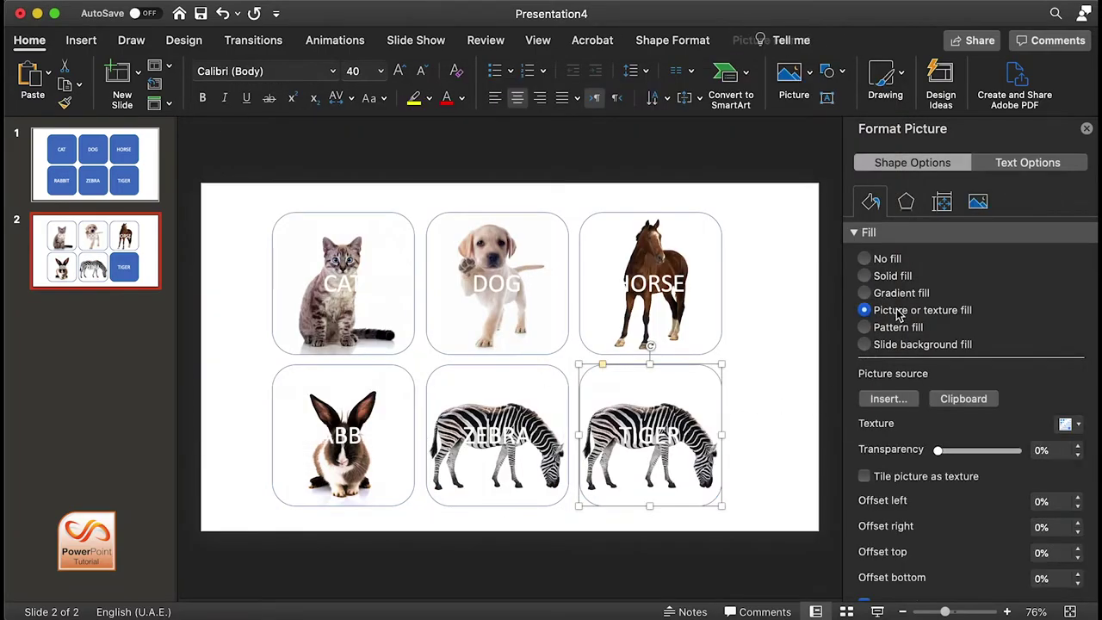
{"action": "left_click", "coordinate": [900, 402]}
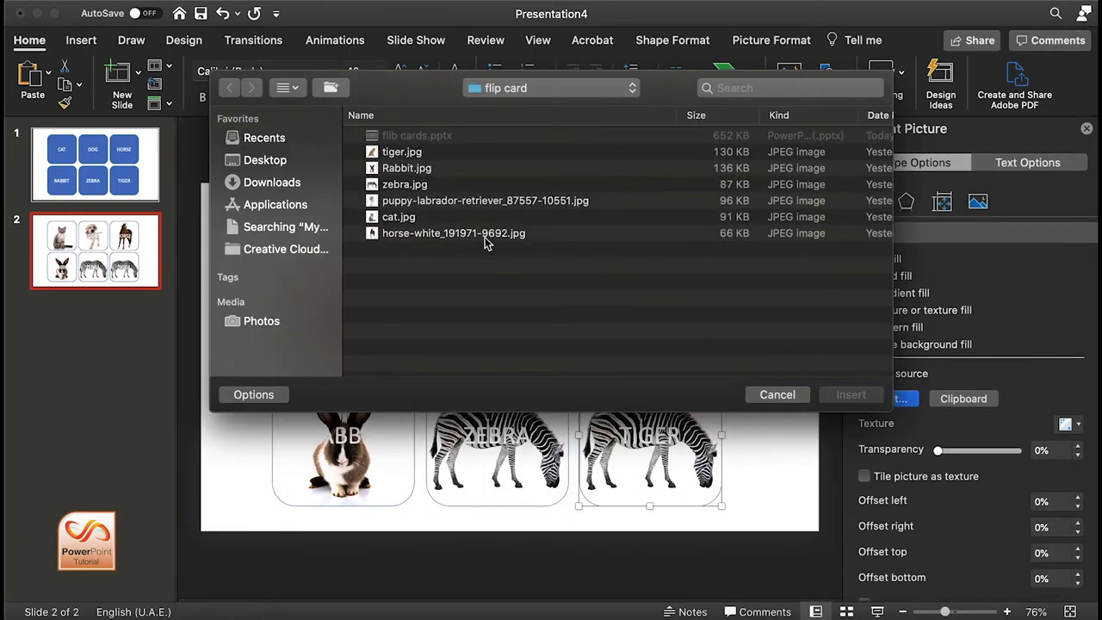
{"action": "double_click", "coordinate": [406, 155]}
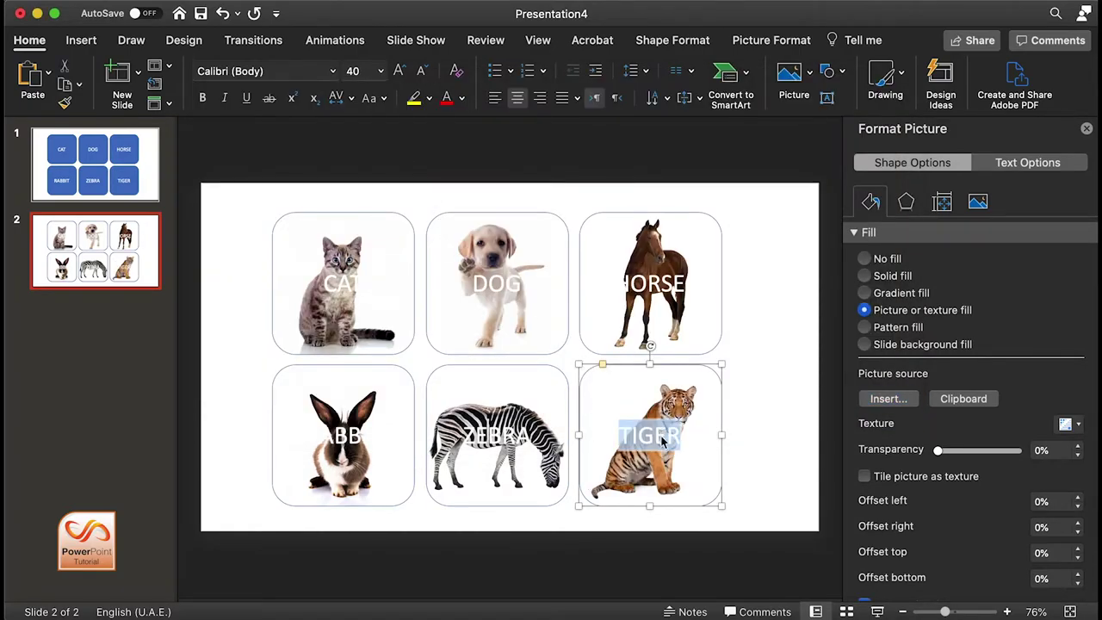
{"action": "left_click", "coordinate": [652, 285]}
Step: Delete the DOG, ZEBRA, RABBIT and CAT labels from the photo cards
{"action": "double_click", "coordinate": [497, 285]}
{"action": "key", "text": "Delete"}
{"action": "double_click", "coordinate": [499, 437]}
{"action": "key", "text": "Delete"}
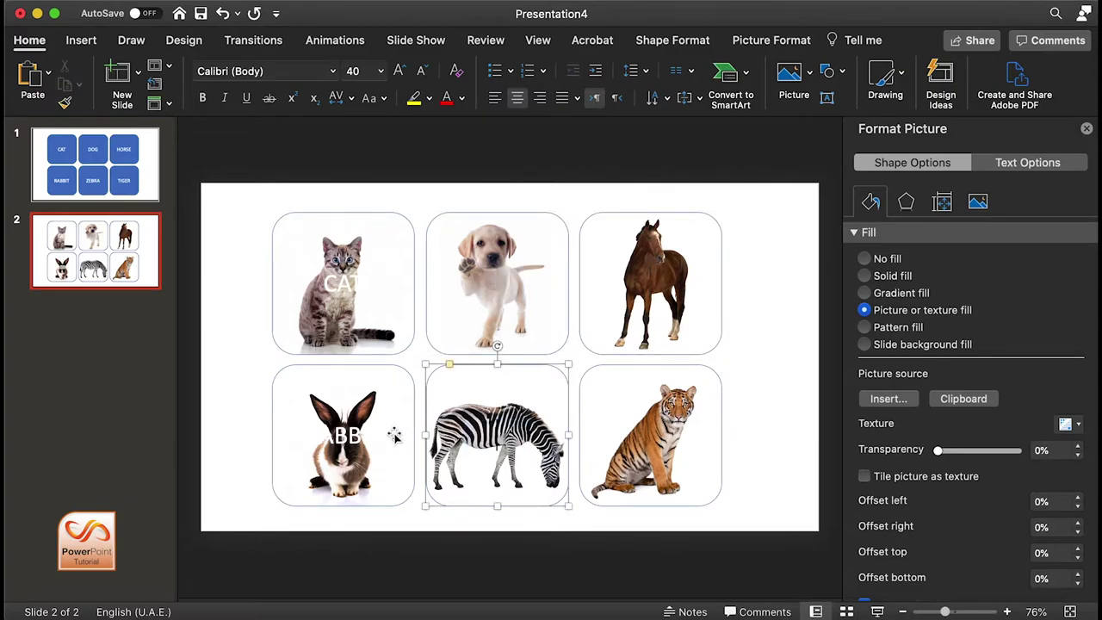
{"action": "double_click", "coordinate": [347, 435]}
{"action": "key", "text": "Delete"}
{"action": "double_click", "coordinate": [343, 284]}
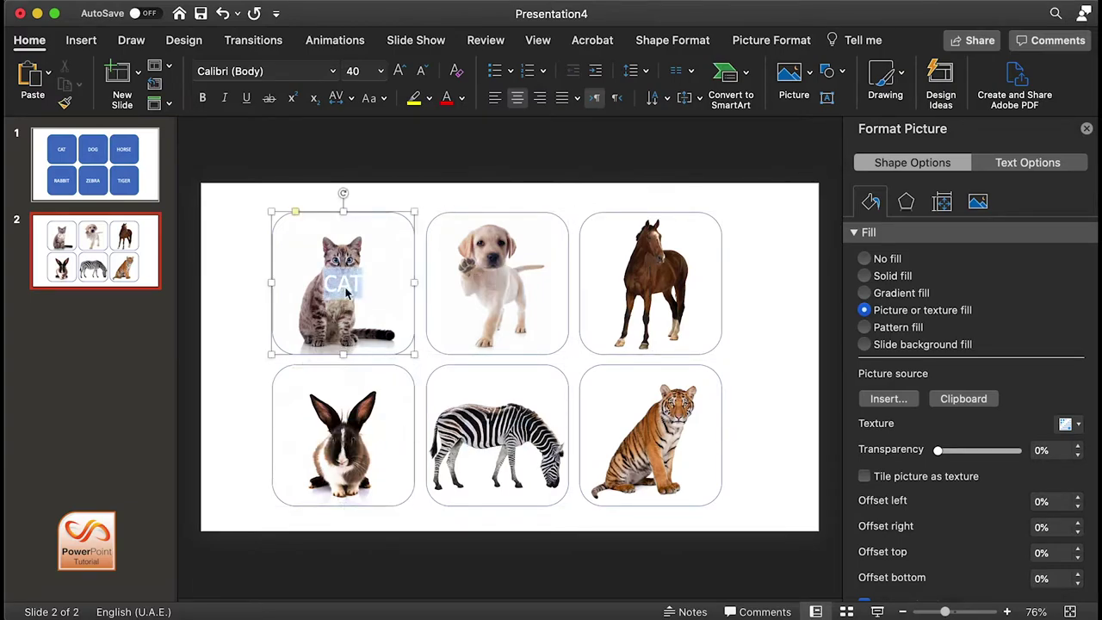
{"action": "key", "text": "Delete"}
Step: Close the Format Picture pane and select all six photo cards
{"action": "left_click", "coordinate": [1088, 130]}
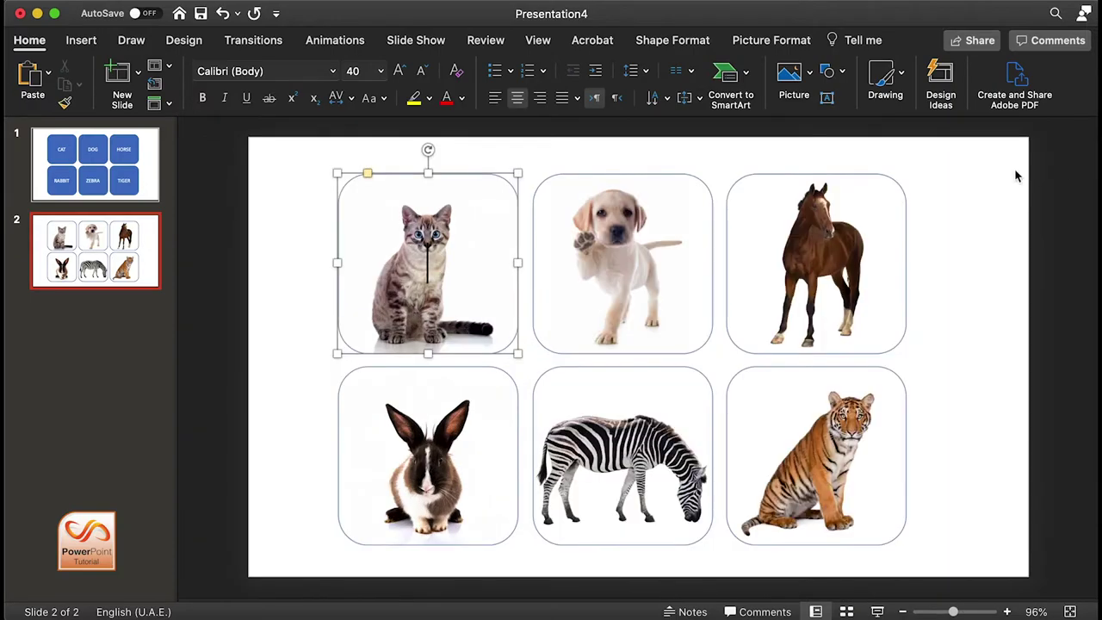
{"action": "left_click", "coordinate": [943, 213]}
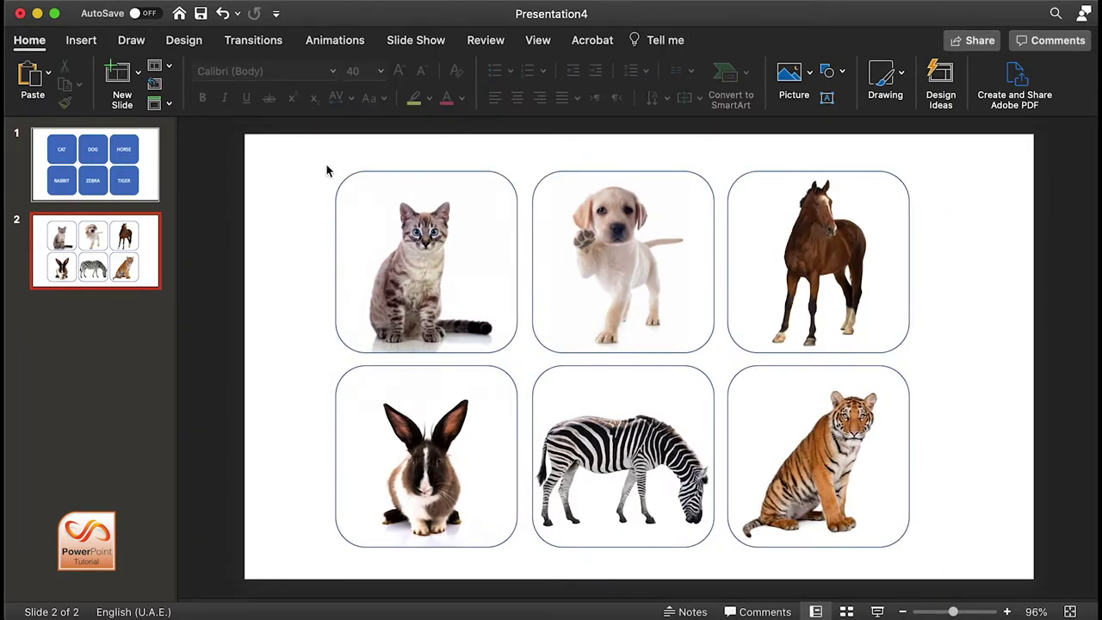
{"action": "left_click_drag", "start_coordinate": [320, 165], "coordinate": [950, 571]}
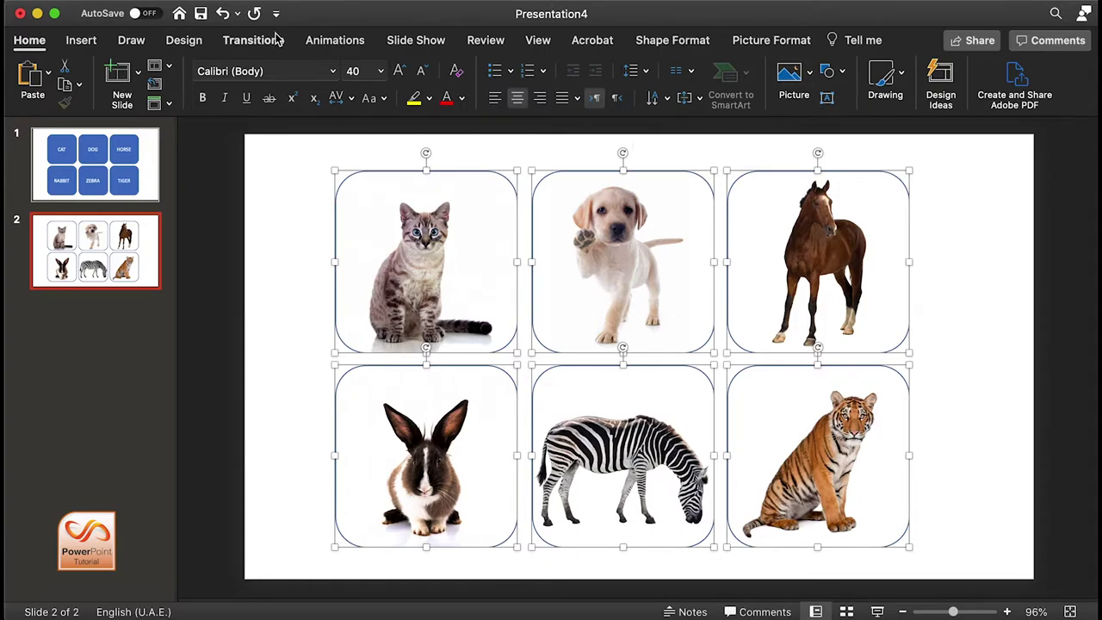
{"action": "left_click", "coordinate": [330, 43]}
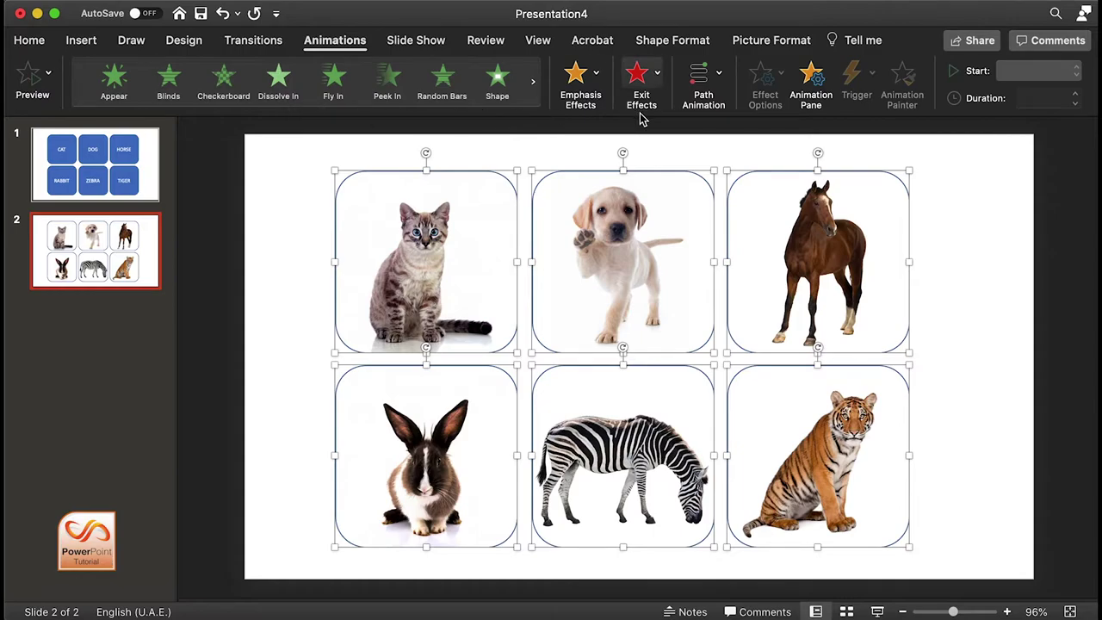
Step: Give the six photos a Wheel exit effect starting On Click with 00.25 duration
{"action": "left_click", "coordinate": [659, 82]}
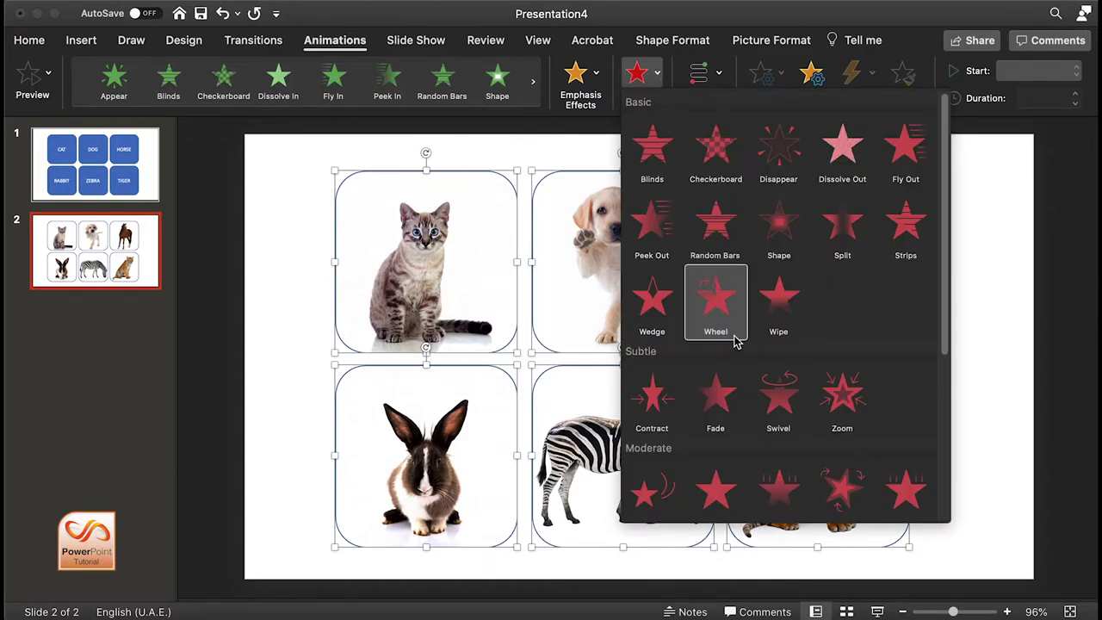
{"action": "scroll", "coordinate": [737, 344], "scroll_direction": "down", "scroll_amount": 2}
{"action": "left_click", "coordinate": [716, 435]}
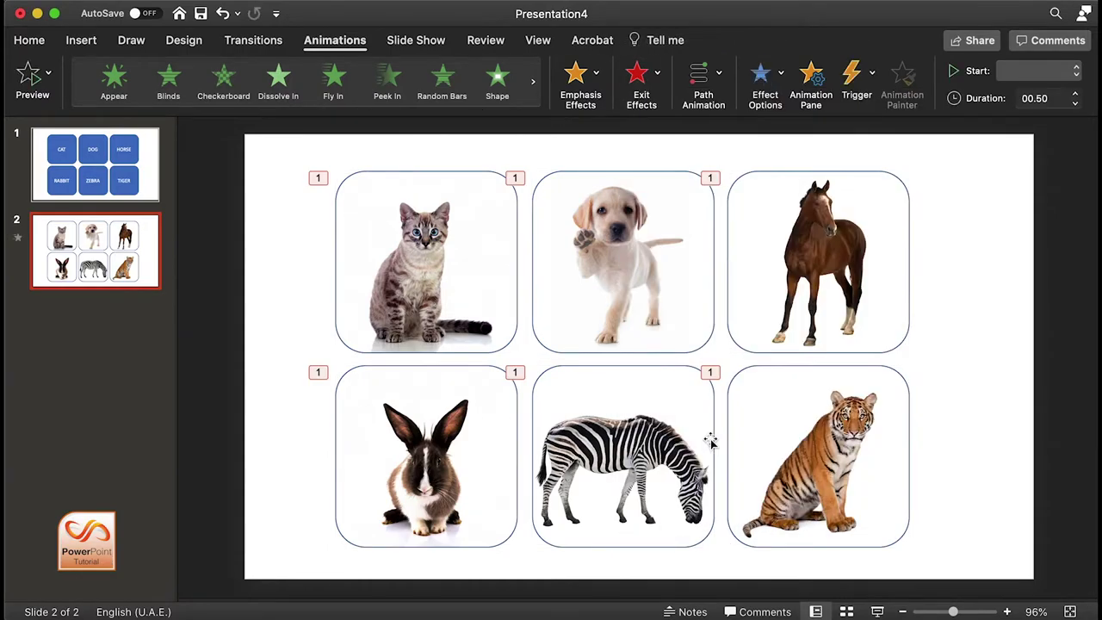
{"action": "left_click", "coordinate": [1037, 72]}
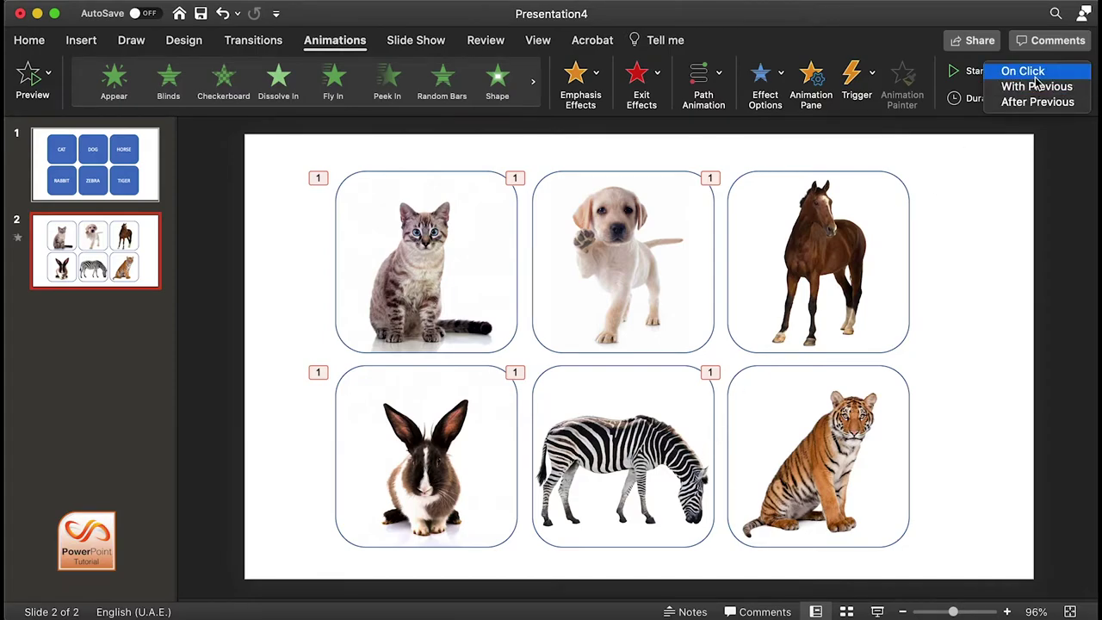
{"action": "left_click", "coordinate": [1035, 74]}
{"action": "left_click", "coordinate": [1076, 104]}
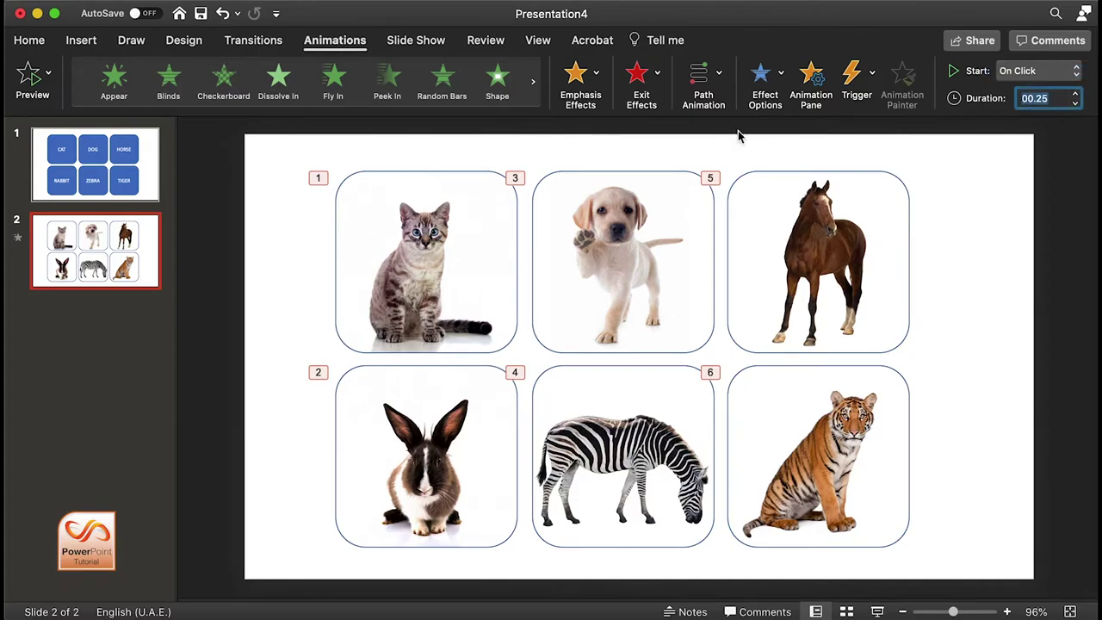
{"action": "left_click", "coordinate": [148, 190]}
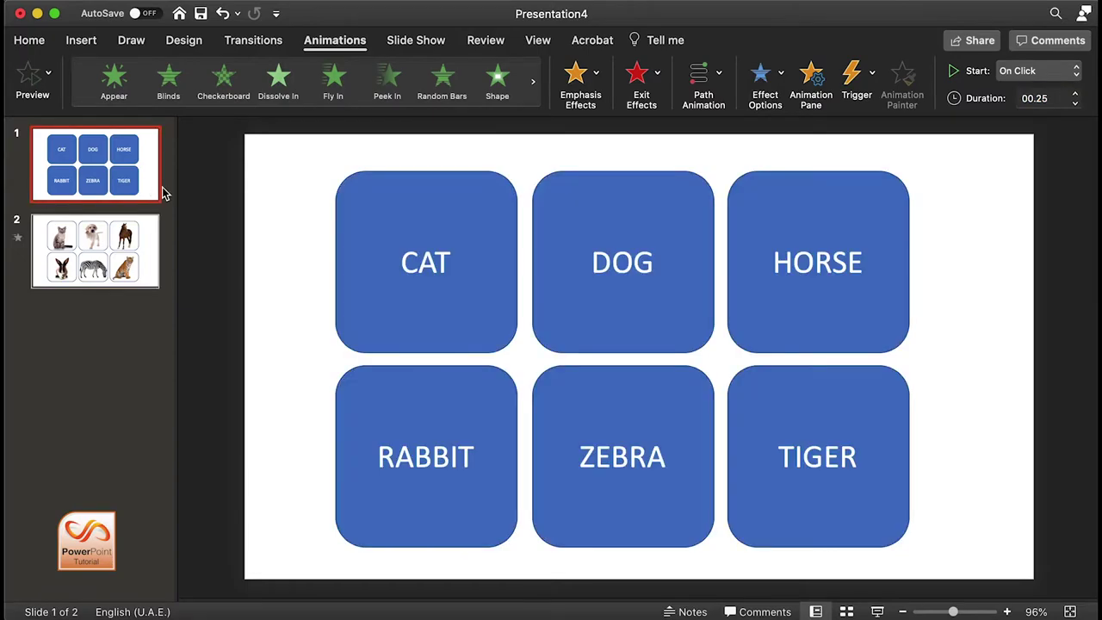
Step: Give slide 1's six name cards a Stretch entrance, After Previous, duration 00.25
{"action": "left_click_drag", "start_coordinate": [304, 143], "coordinate": [954, 584]}
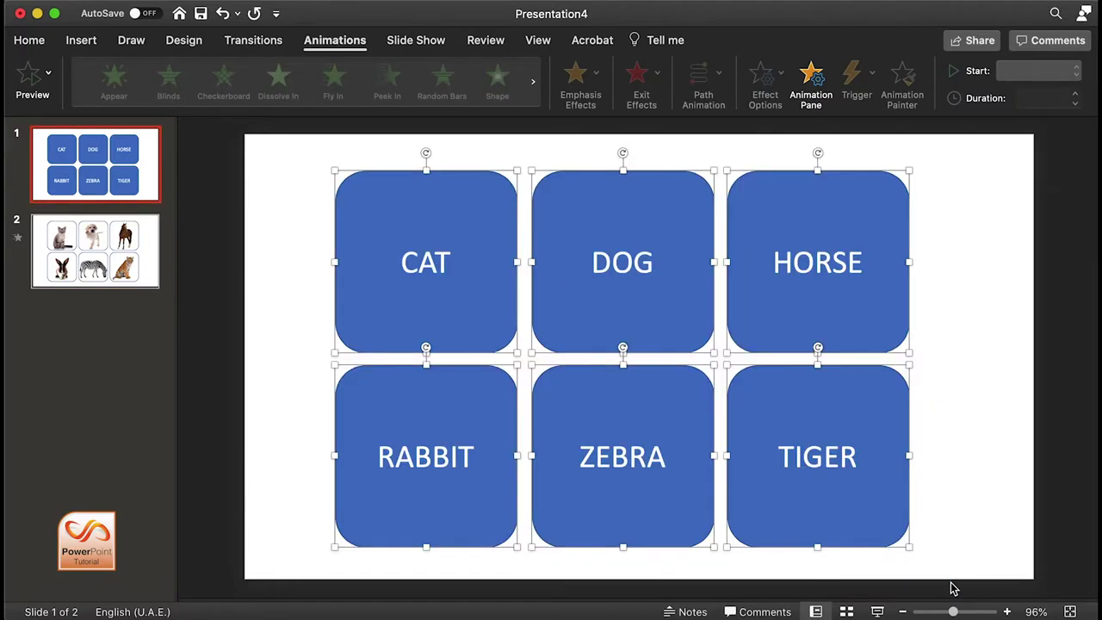
{"action": "left_click", "coordinate": [306, 111]}
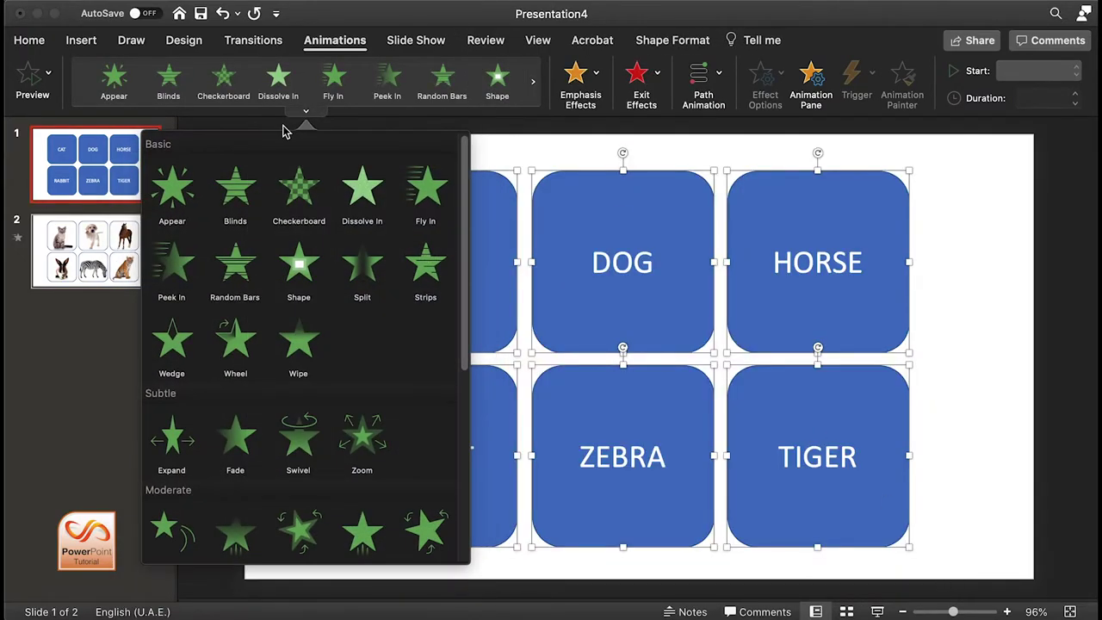
{"action": "scroll", "coordinate": [291, 418], "scroll_direction": "down", "scroll_amount": 1}
{"action": "scroll", "coordinate": [261, 513], "scroll_direction": "down", "scroll_amount": 2}
{"action": "left_click", "coordinate": [261, 513]}
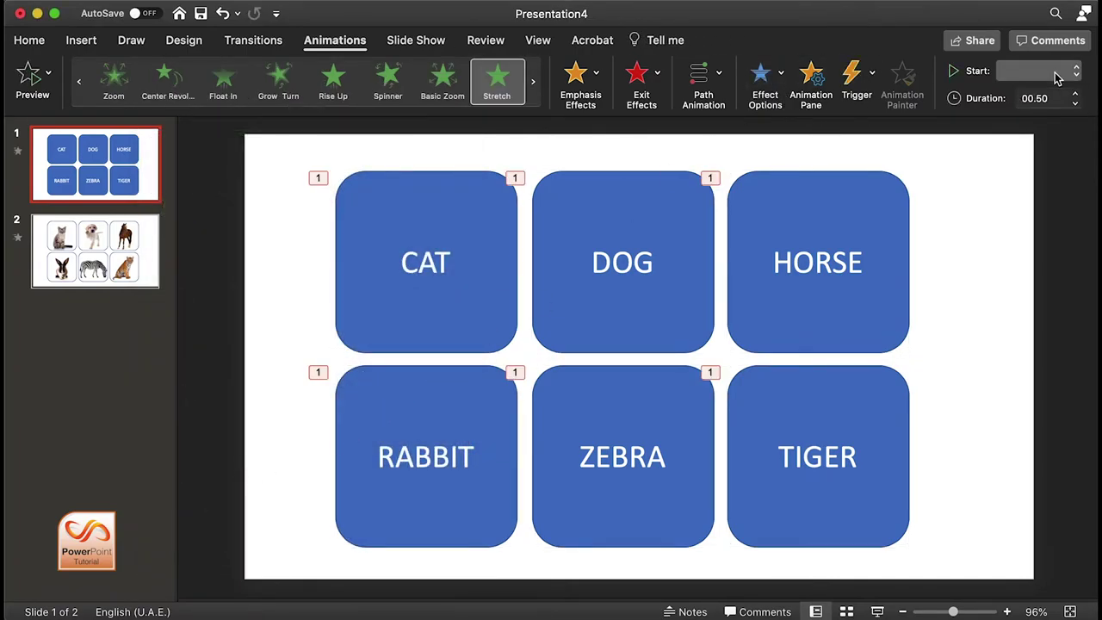
{"action": "left_click", "coordinate": [1061, 71]}
{"action": "left_click", "coordinate": [1065, 102]}
{"action": "left_click", "coordinate": [1075, 103]}
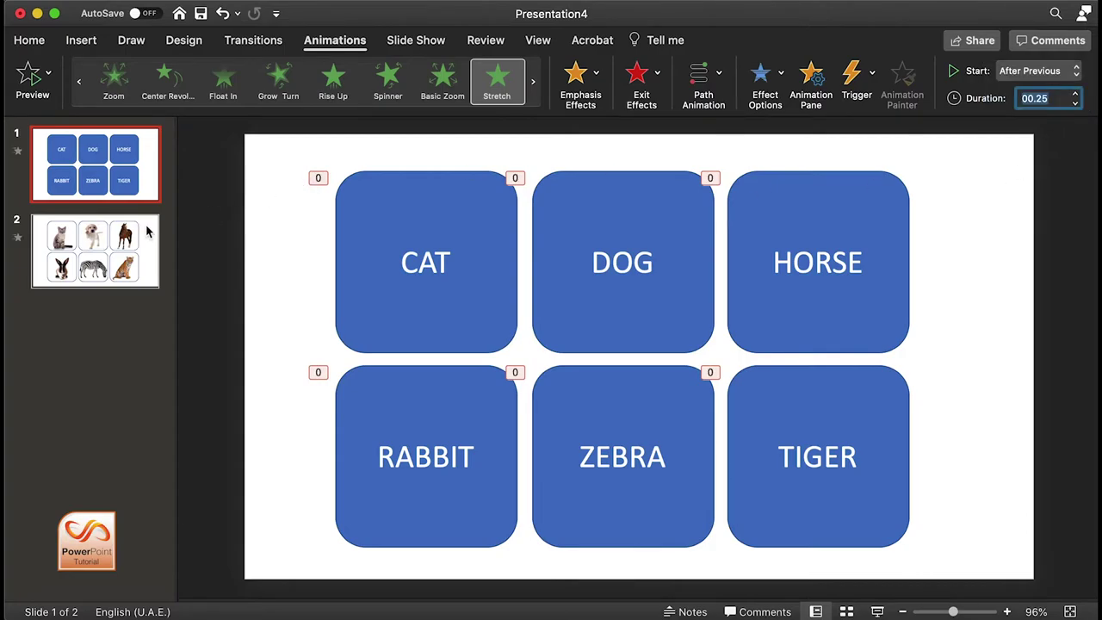
Step: Return to slide 2 and select all six animal photos
{"action": "left_click", "coordinate": [147, 231]}
{"action": "mouse_move", "coordinate": [282, 149]}
{"action": "left_mouse_down"}
{"action": "mouse_move", "coordinate": [930, 519]}
{"action": "mouse_move", "coordinate": [956, 581]}
{"action": "left_mouse_up"}
{"action": "right_click", "coordinate": [853, 475]}
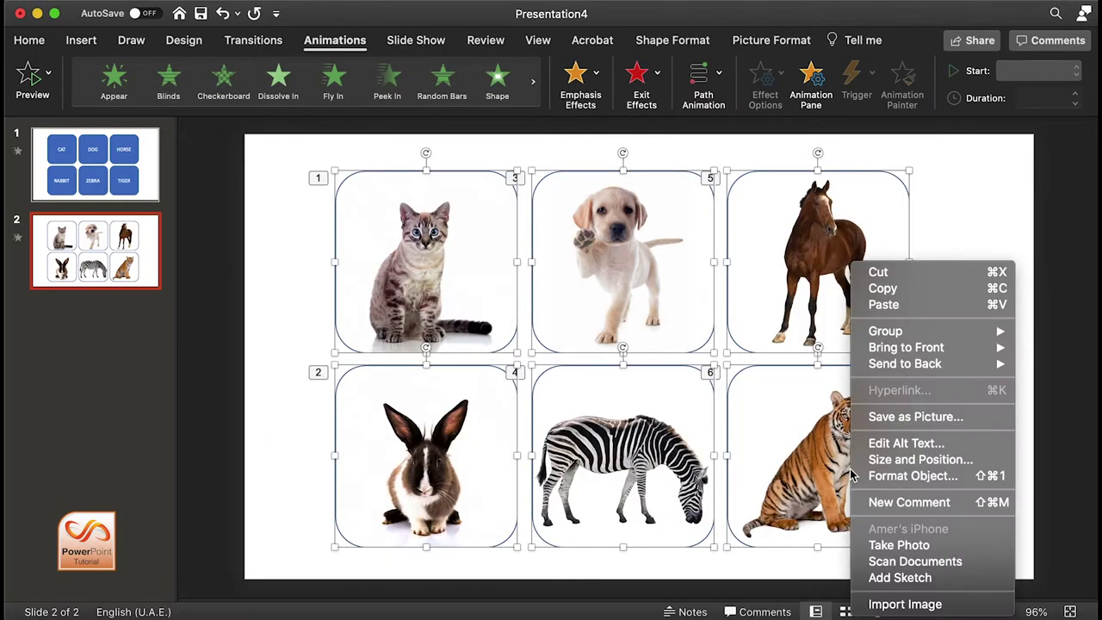
Step: Copy the six photos onto slide 1 and align them over the blue name cards
{"action": "left_click", "coordinate": [883, 289]}
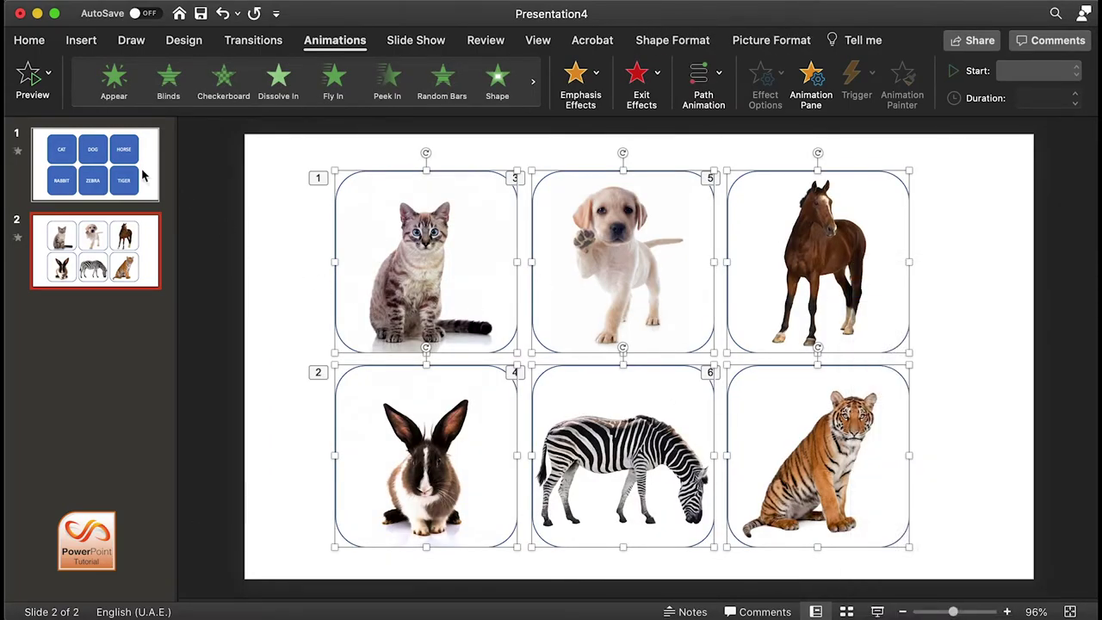
{"action": "left_click", "coordinate": [143, 175]}
{"action": "right_click", "coordinate": [270, 283]}
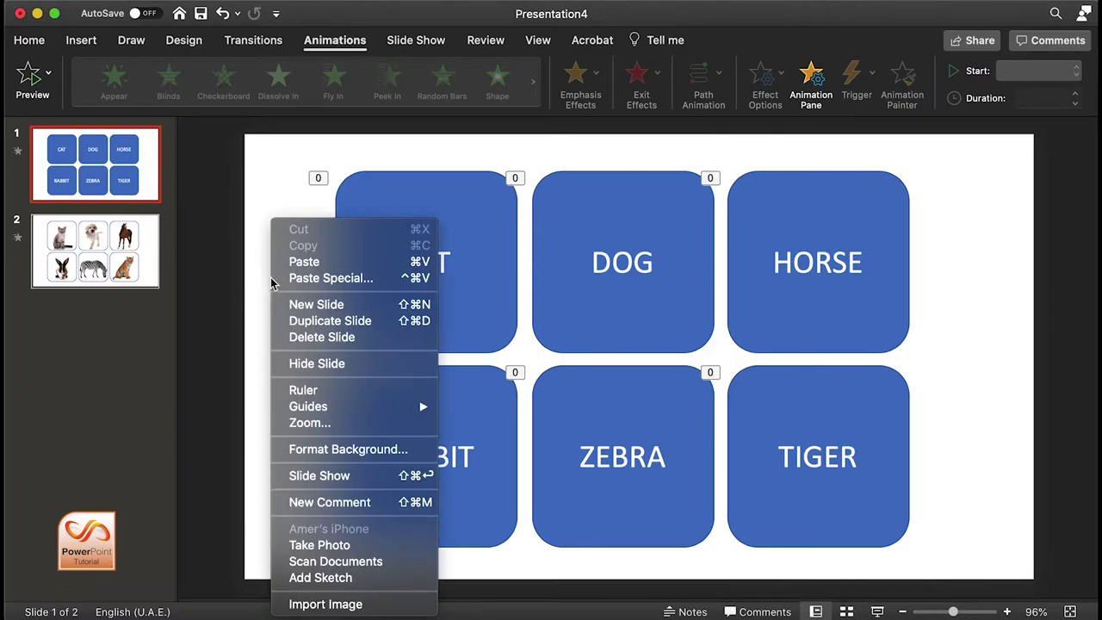
{"action": "left_click", "coordinate": [315, 265]}
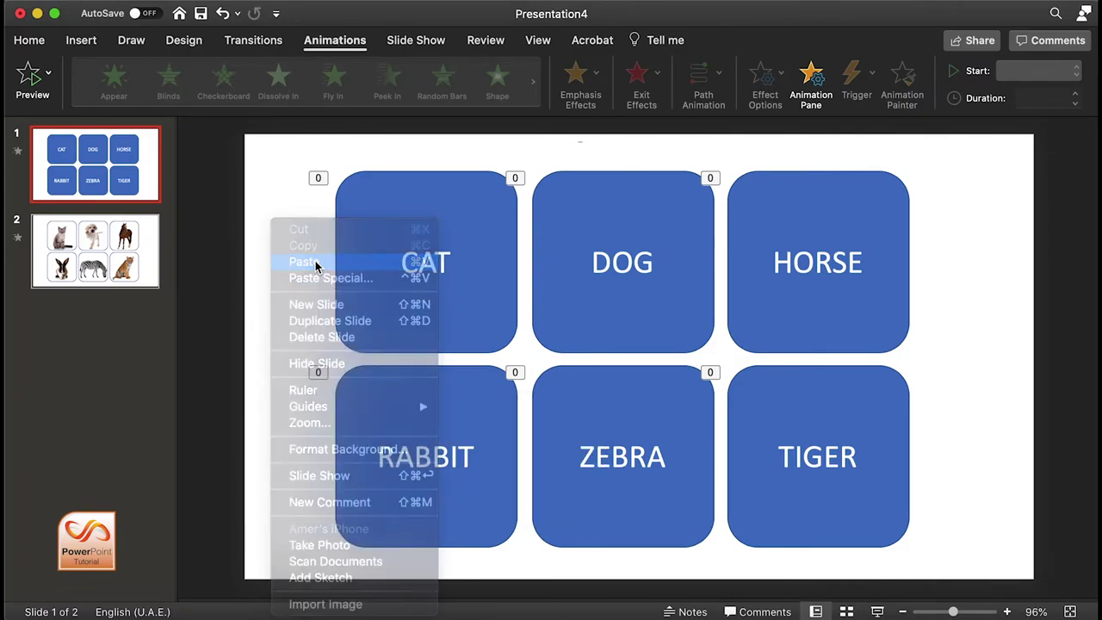
{"action": "left_click_drag", "start_coordinate": [393, 207], "coordinate": [379, 197]}
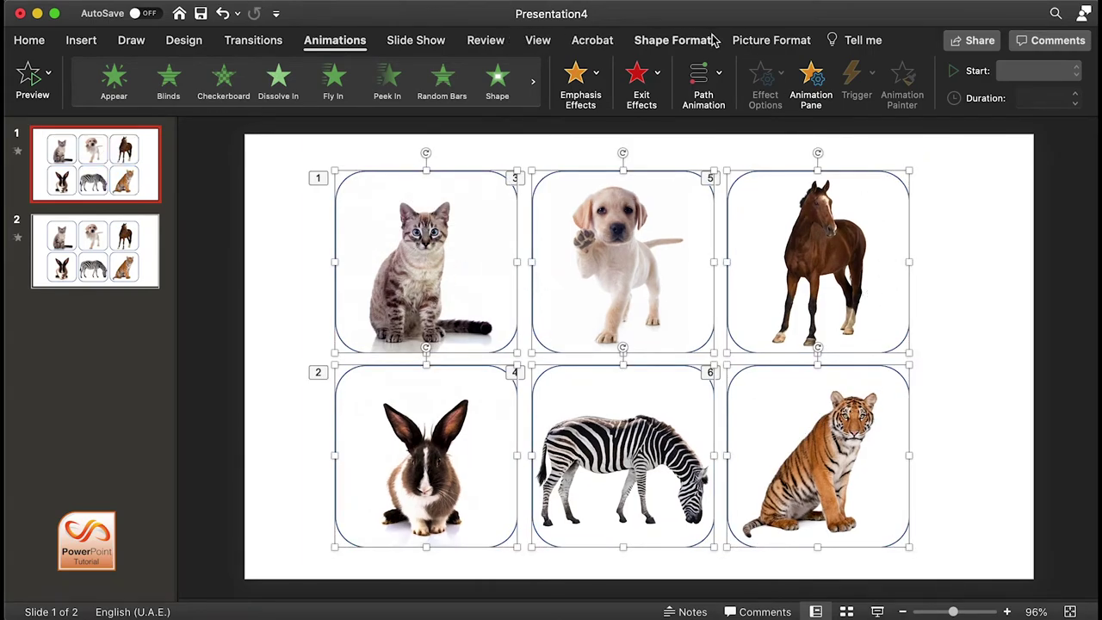
Step: Open the Animation Pane and make Rounded Rectangle 9's animation trigger on clicking Rounded Rectangle 9
{"action": "left_click", "coordinate": [808, 79]}
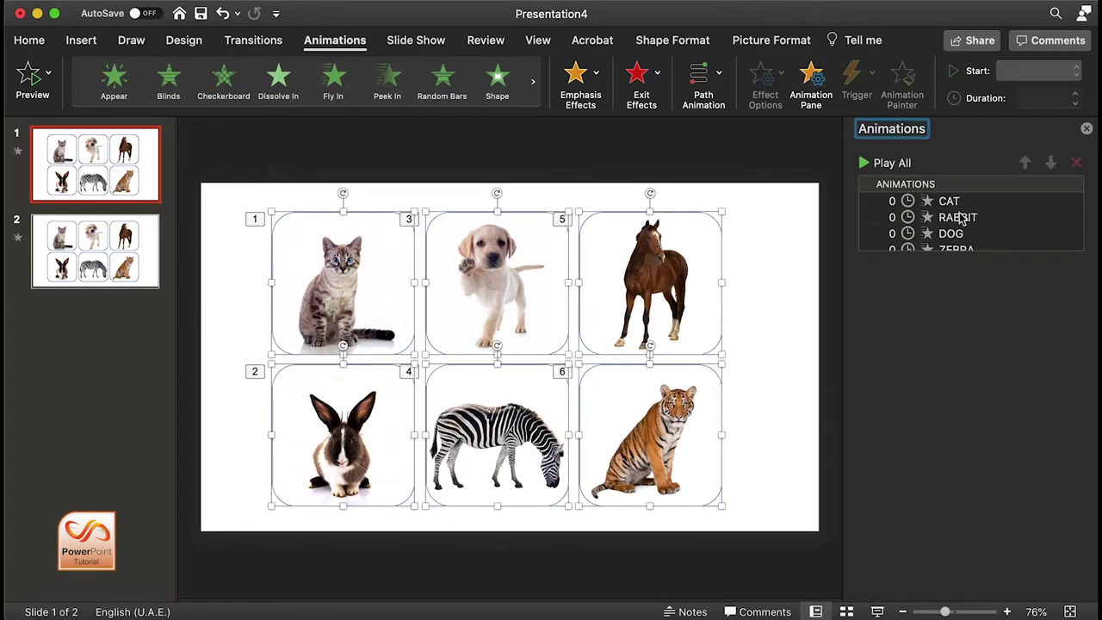
{"action": "left_click_drag", "start_coordinate": [1003, 256], "coordinate": [1006, 286]}
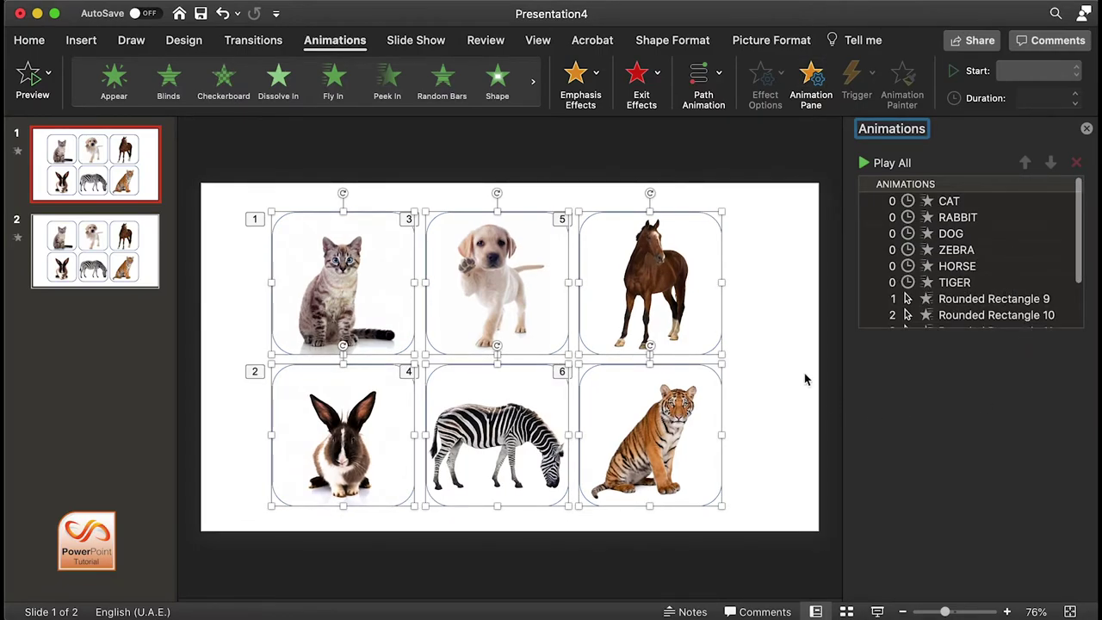
{"action": "left_click", "coordinate": [760, 366]}
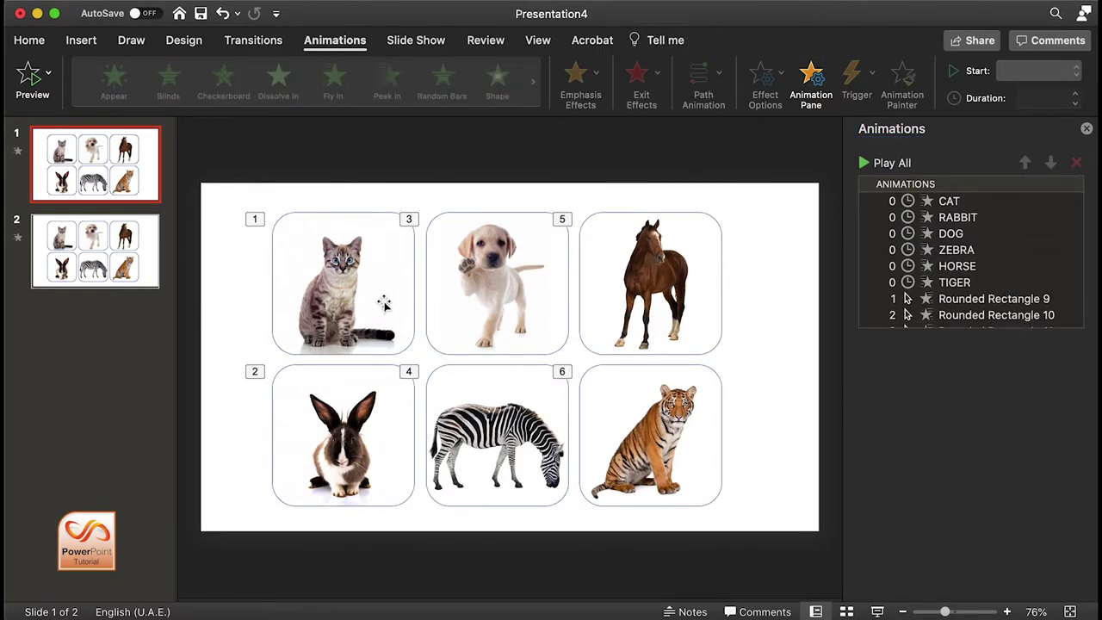
{"action": "left_click", "coordinate": [1012, 303]}
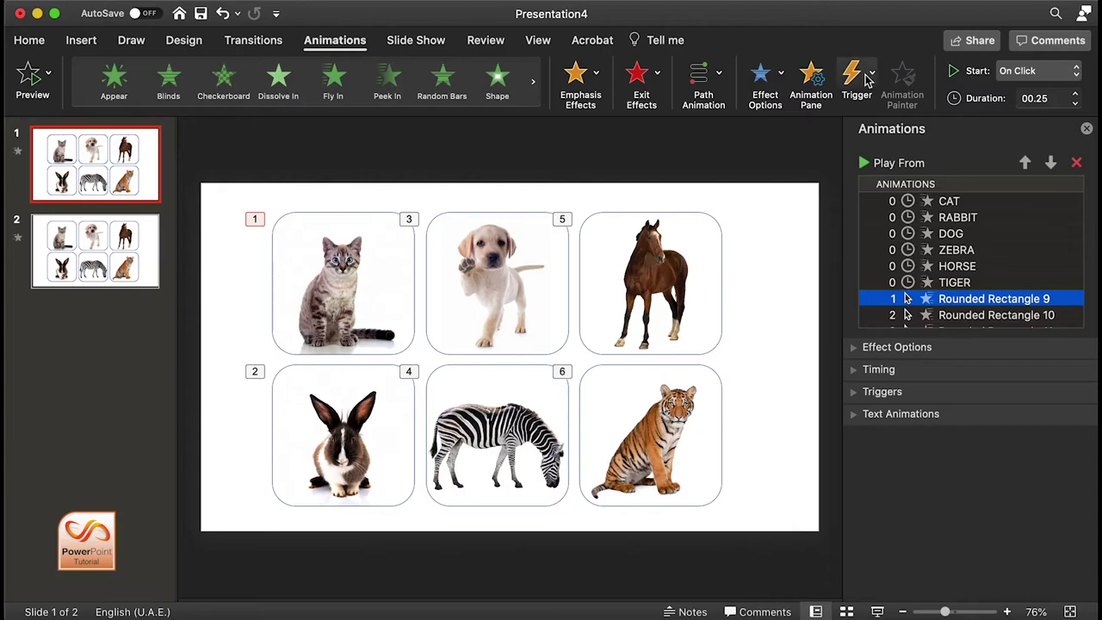
{"action": "left_click", "coordinate": [868, 78]}
{"action": "mouse_move", "coordinate": [874, 108]}
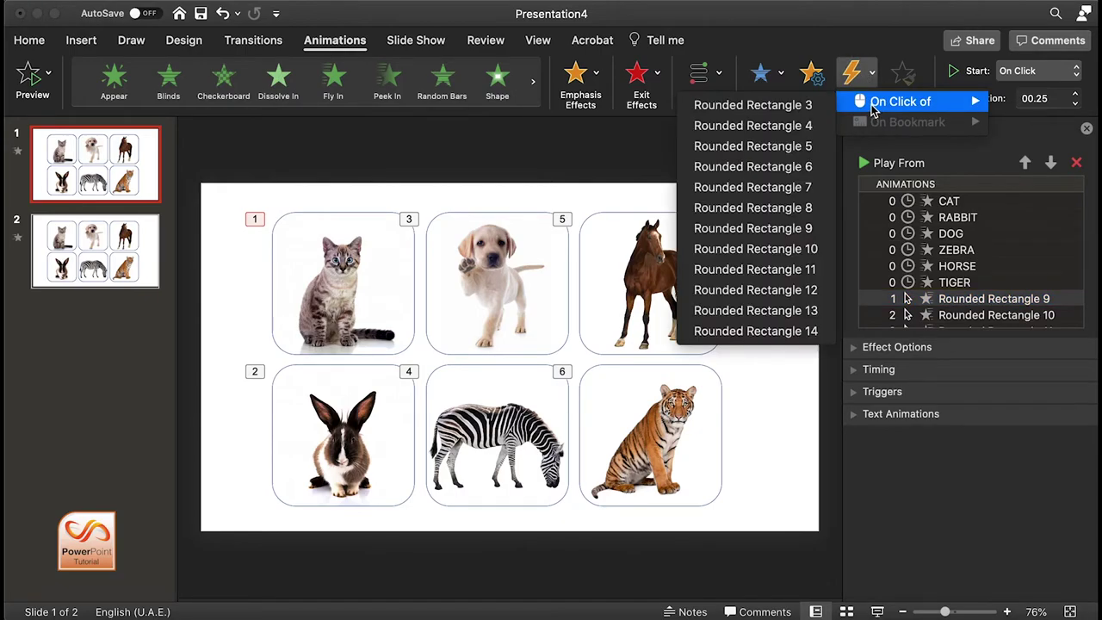
{"action": "left_click", "coordinate": [753, 228]}
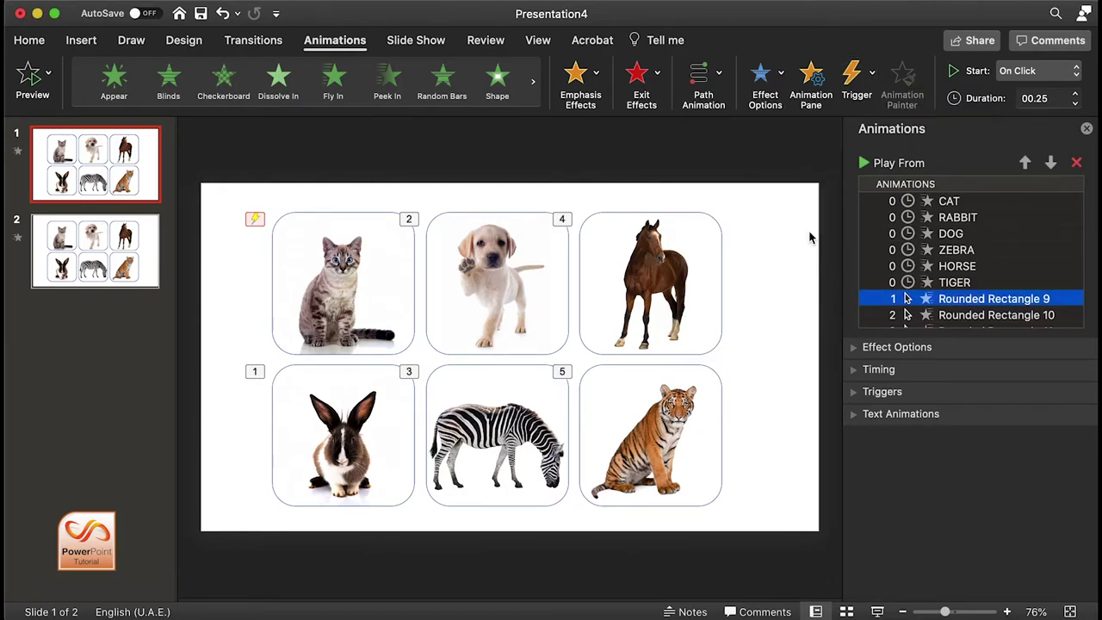
Step: Set Rounded Rectangle 10 and 11 animations to trigger on clicking their own rectangles
{"action": "left_click", "coordinate": [1038, 299]}
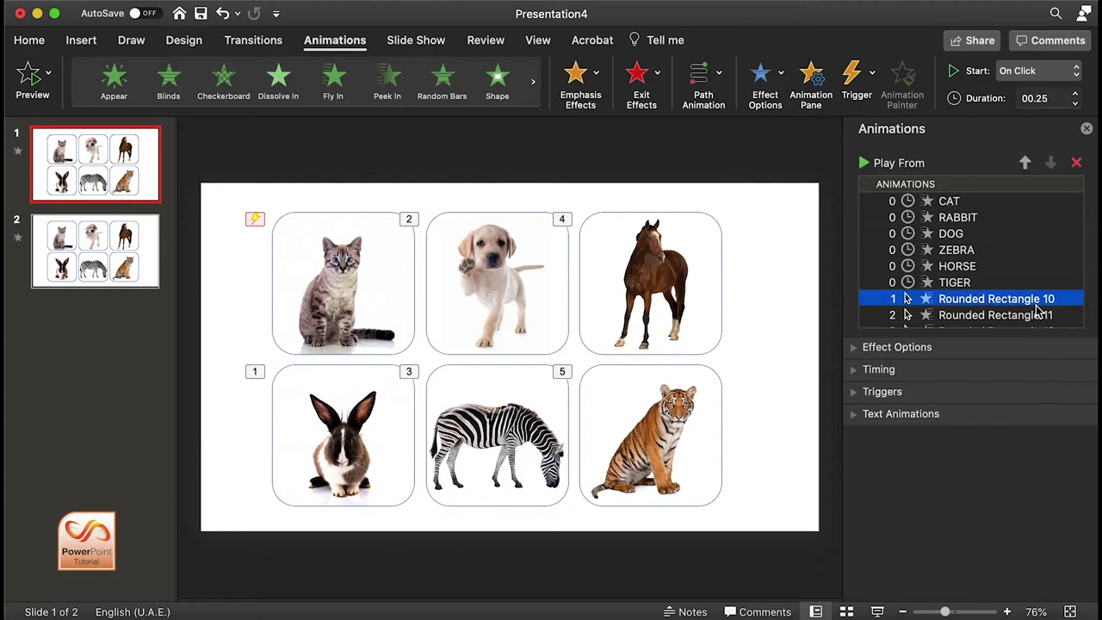
{"action": "left_click", "coordinate": [855, 79]}
{"action": "mouse_move", "coordinate": [887, 102]}
{"action": "left_click", "coordinate": [794, 256]}
{"action": "left_click", "coordinate": [1051, 300]}
{"action": "left_click", "coordinate": [870, 77]}
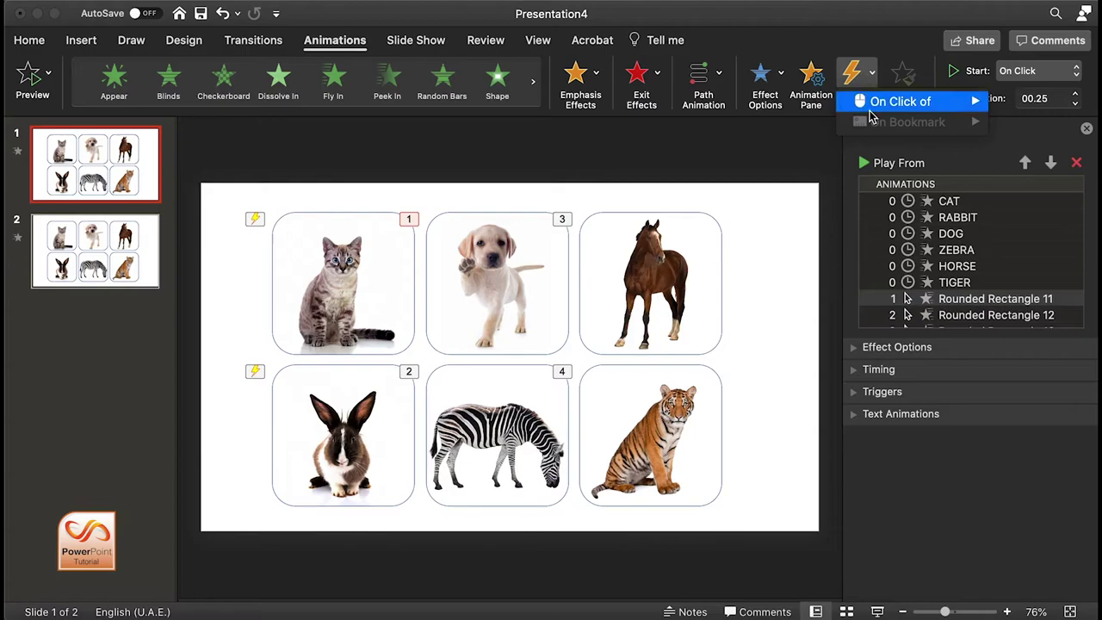
{"action": "mouse_move", "coordinate": [878, 102]}
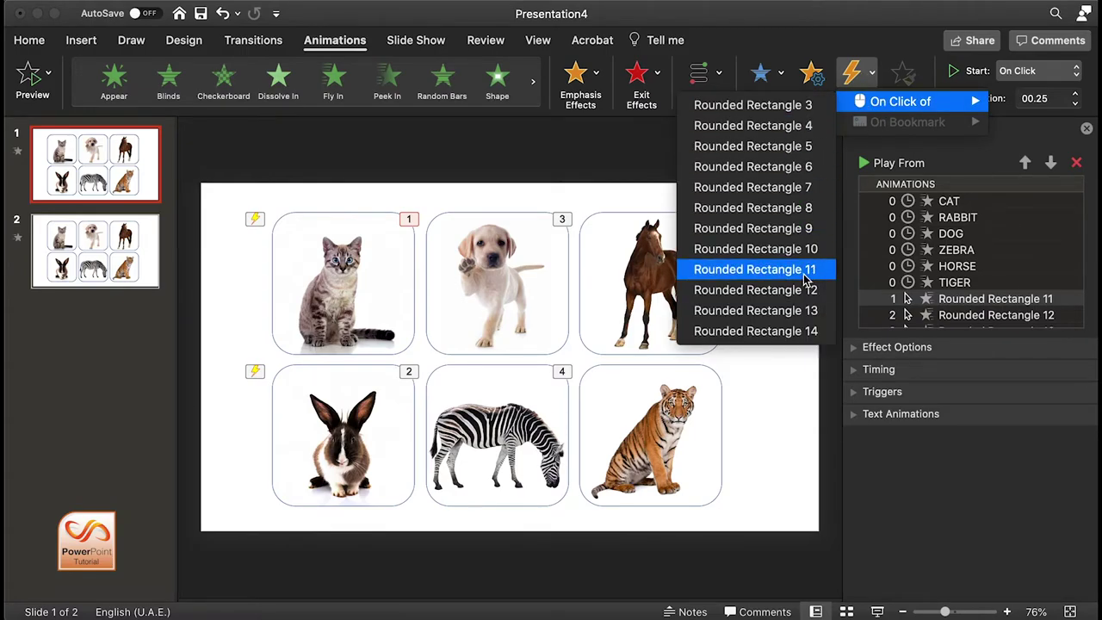
{"action": "left_click", "coordinate": [808, 271]}
Step: Set Rounded Rectangle 12, 13 and 14 animations to trigger on clicking their own rectangles
{"action": "left_click", "coordinate": [1050, 301]}
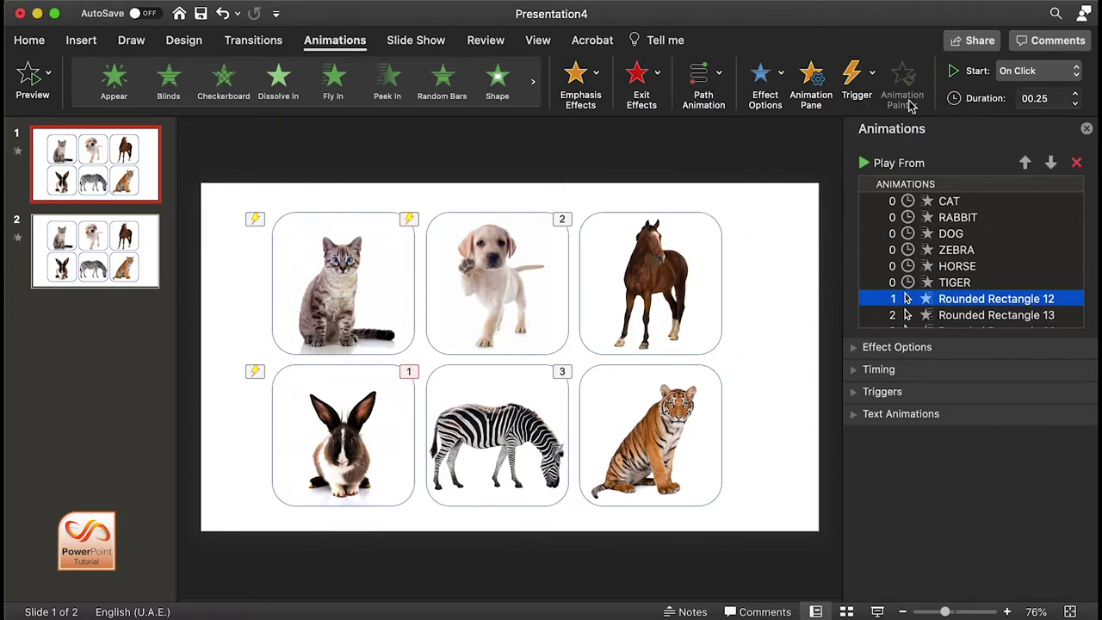
{"action": "left_click", "coordinate": [872, 76]}
{"action": "mouse_move", "coordinate": [876, 103]}
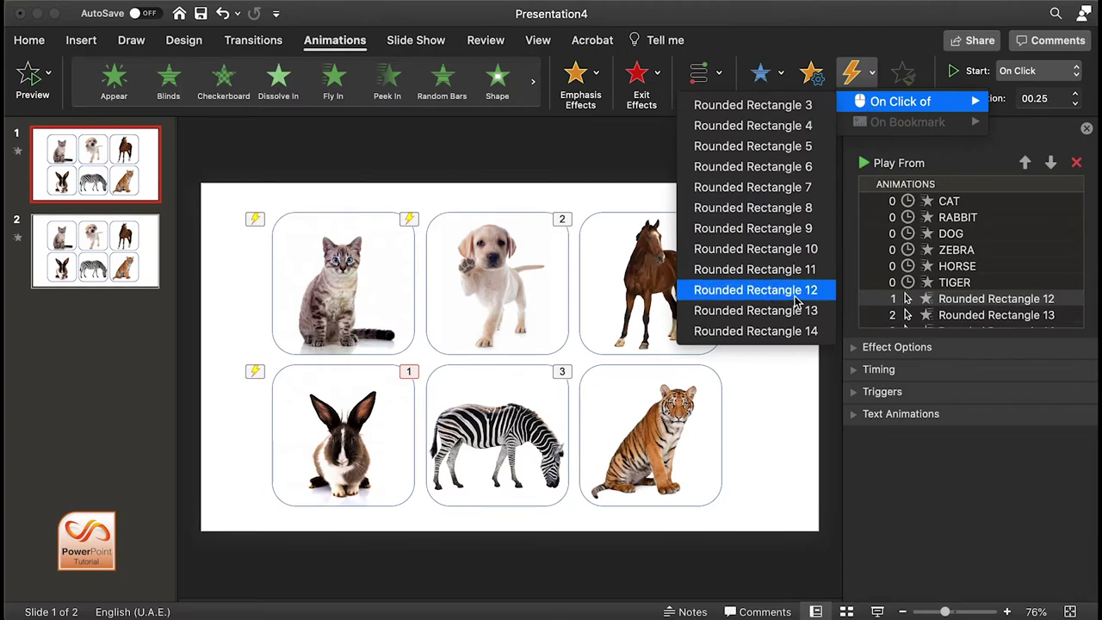
{"action": "left_click", "coordinate": [796, 292]}
{"action": "left_click", "coordinate": [1052, 301]}
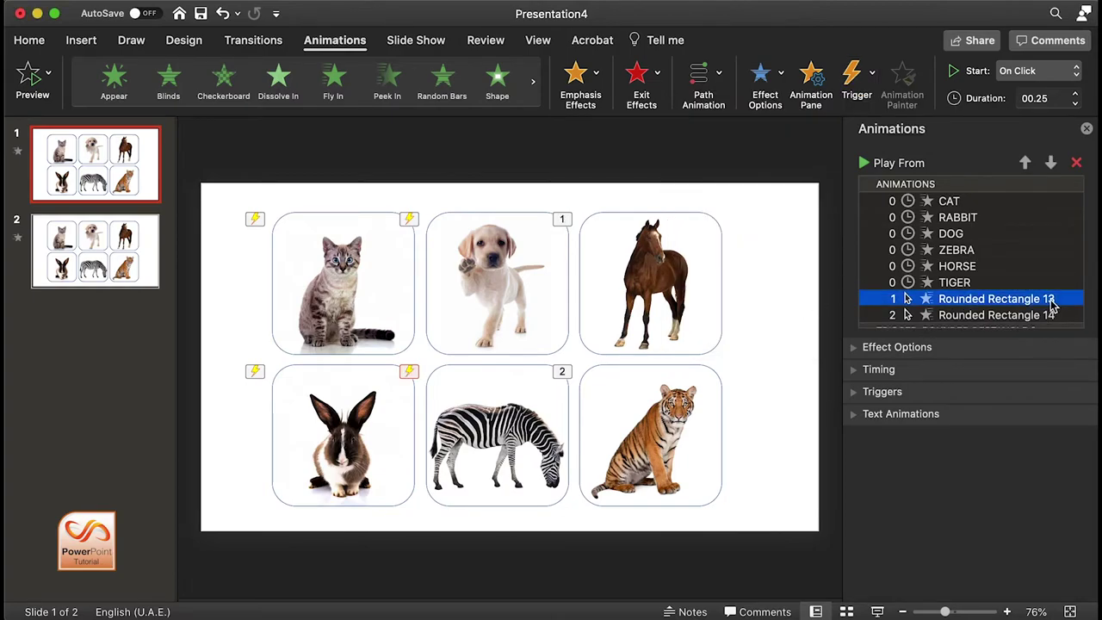
{"action": "left_click", "coordinate": [872, 76]}
{"action": "mouse_move", "coordinate": [870, 102]}
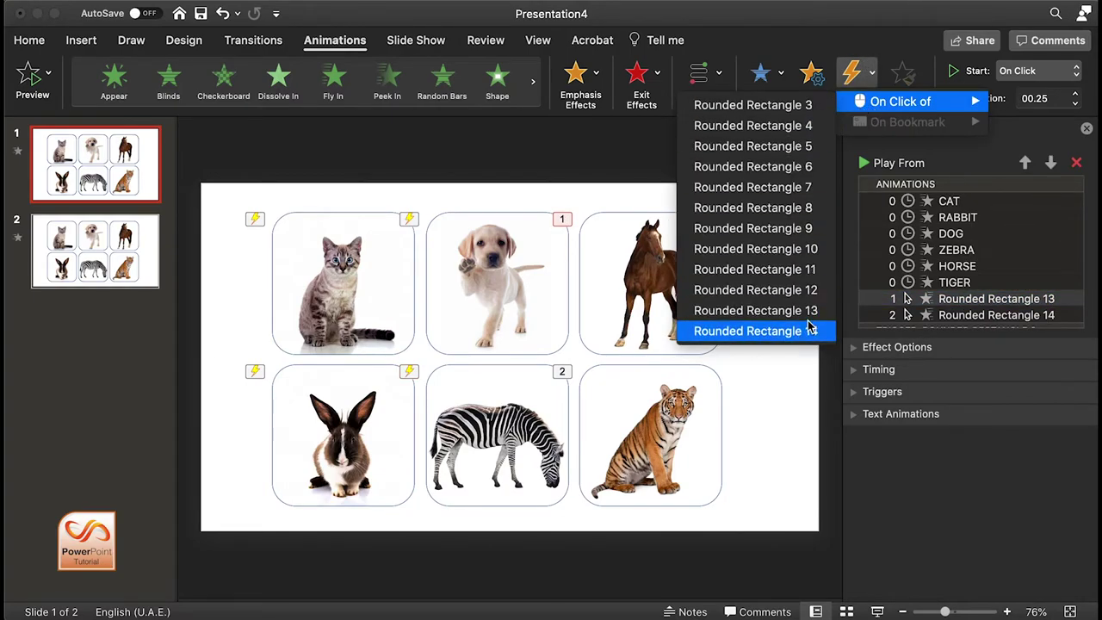
{"action": "left_click", "coordinate": [808, 312]}
{"action": "left_click", "coordinate": [1030, 301]}
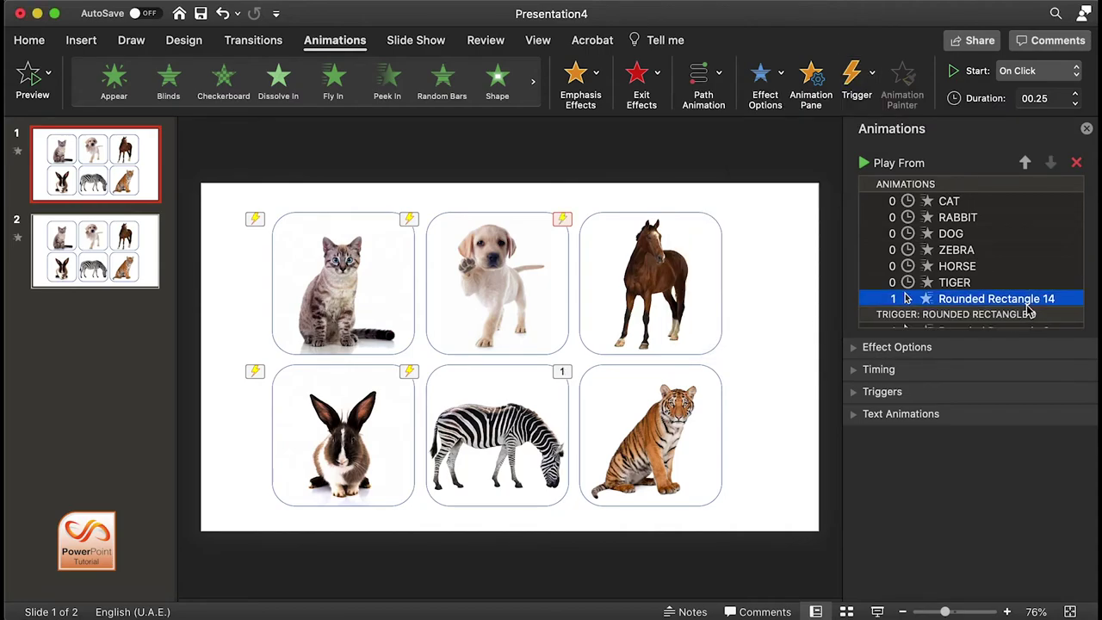
{"action": "left_click", "coordinate": [873, 74]}
{"action": "mouse_move", "coordinate": [876, 102]}
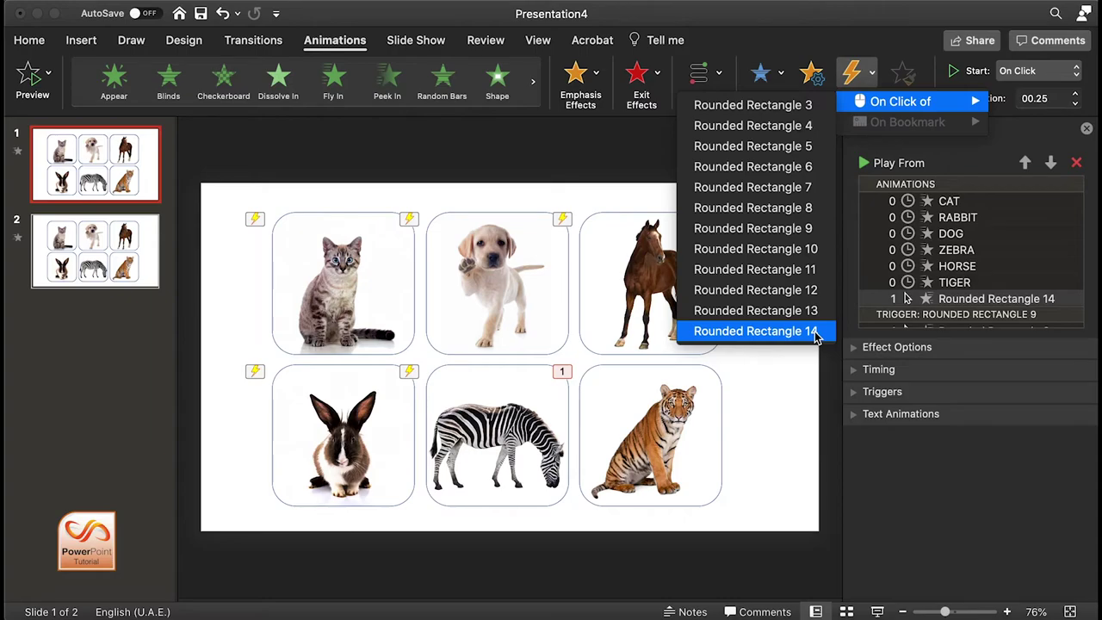
{"action": "left_click", "coordinate": [817, 332]}
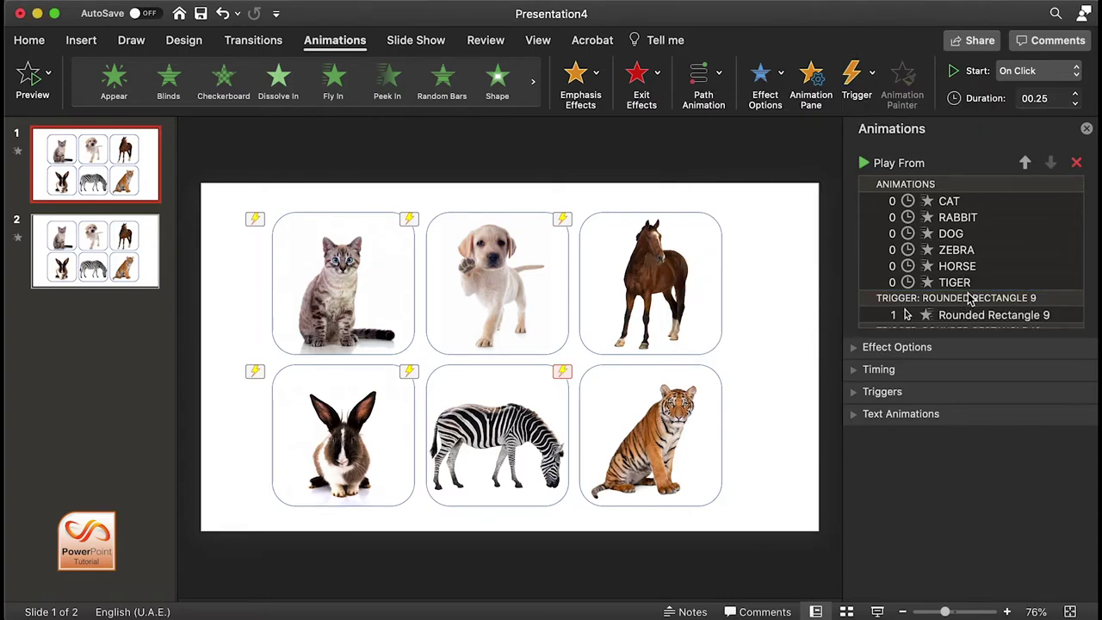
Step: Select the cat, dog, horse, tiger and zebra photos together
{"action": "left_click", "coordinate": [784, 313]}
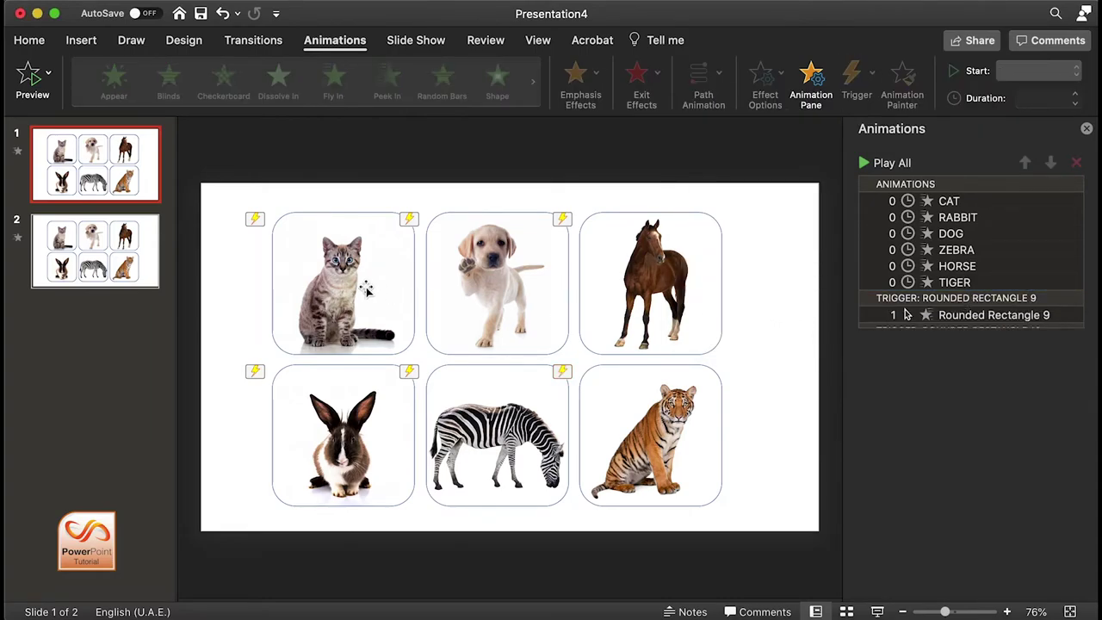
{"action": "left_click", "coordinate": [366, 287]}
{"action": "left_click", "coordinate": [483, 289], "text": "shift"}
{"action": "left_click", "coordinate": [679, 292], "text": "shift"}
{"action": "left_click", "coordinate": [636, 413], "text": "shift"}
{"action": "left_click", "coordinate": [534, 410], "text": "shift"}
Step: Add the rabbit photo to the selection and apply the Stretch entrance effect to all six
{"action": "left_click", "coordinate": [383, 415], "text": "shift"}
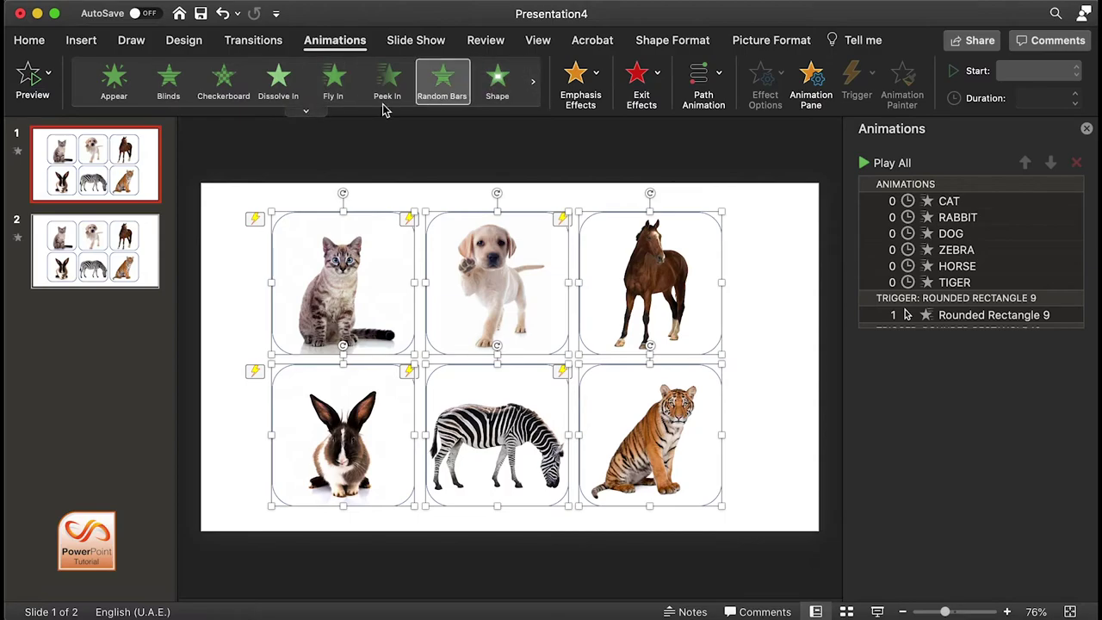
{"action": "left_click", "coordinate": [304, 112]}
{"action": "scroll", "coordinate": [285, 376], "scroll_direction": "down", "scroll_amount": 3}
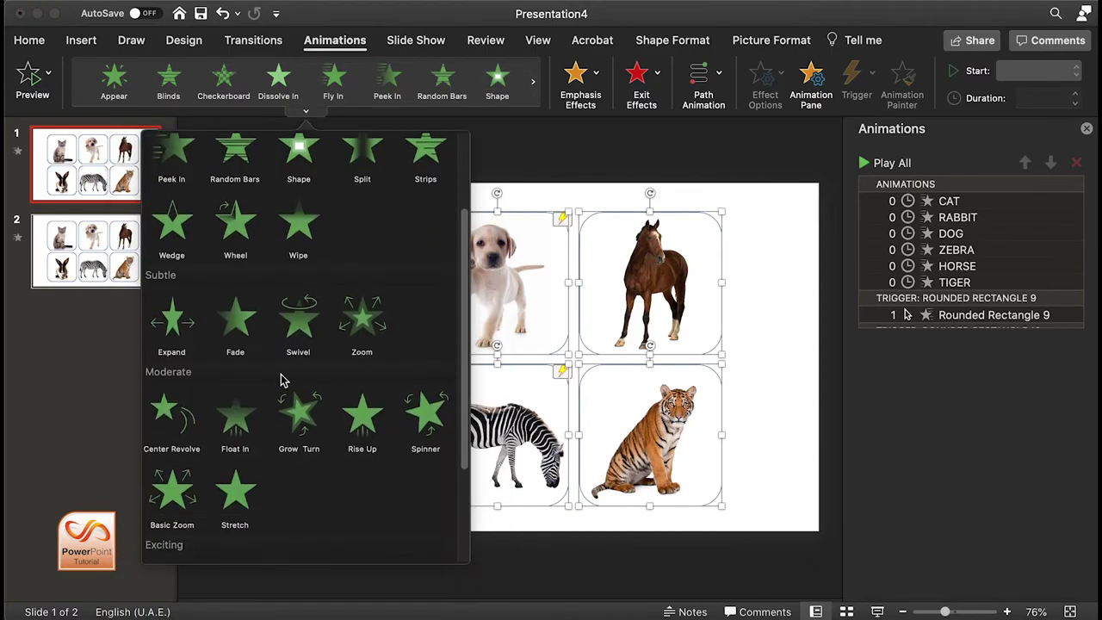
{"action": "left_click", "coordinate": [242, 500]}
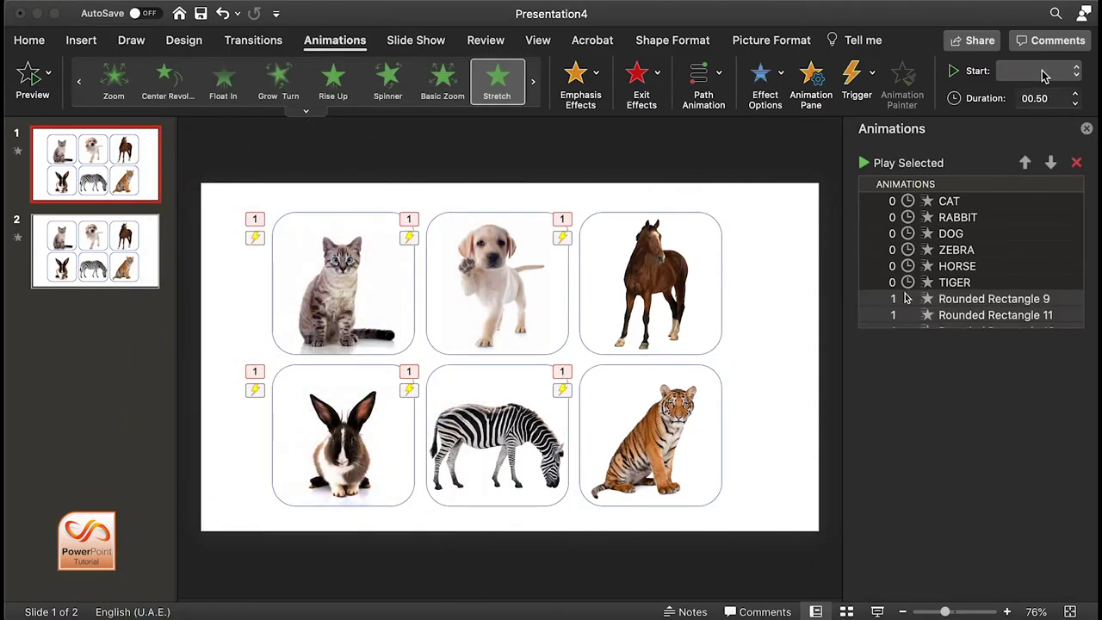
Step: Set the Stretch animations to start On Click with a 00.25 duration
{"action": "left_click", "coordinate": [1043, 72]}
{"action": "left_click", "coordinate": [1043, 72]}
{"action": "left_click", "coordinate": [1074, 104]}
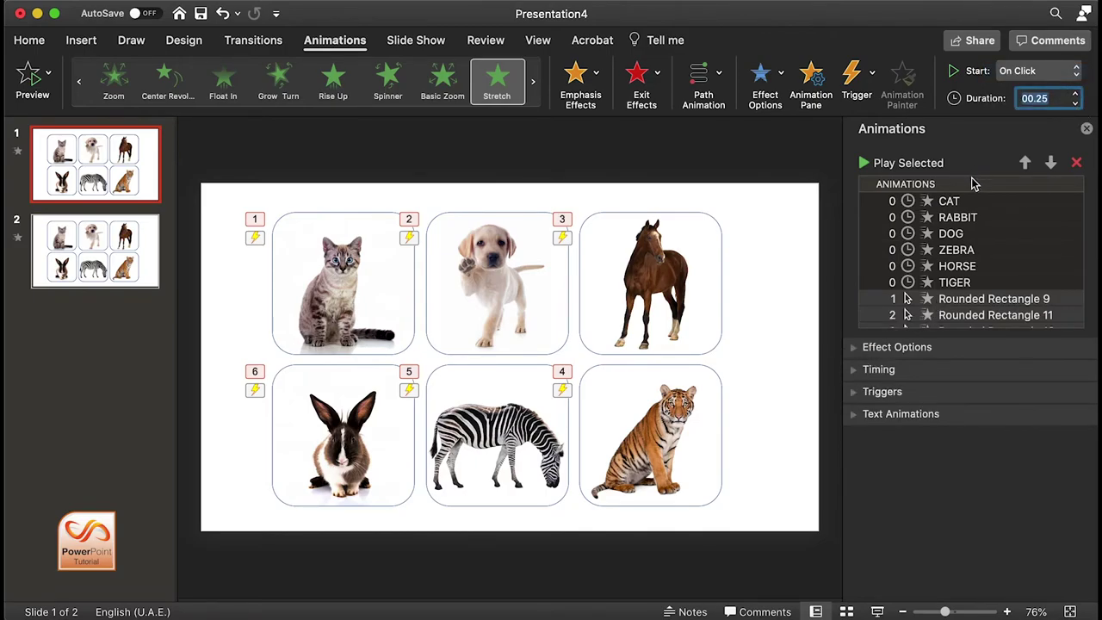
{"action": "scroll", "coordinate": [982, 251], "scroll_direction": "down", "scroll_amount": 2}
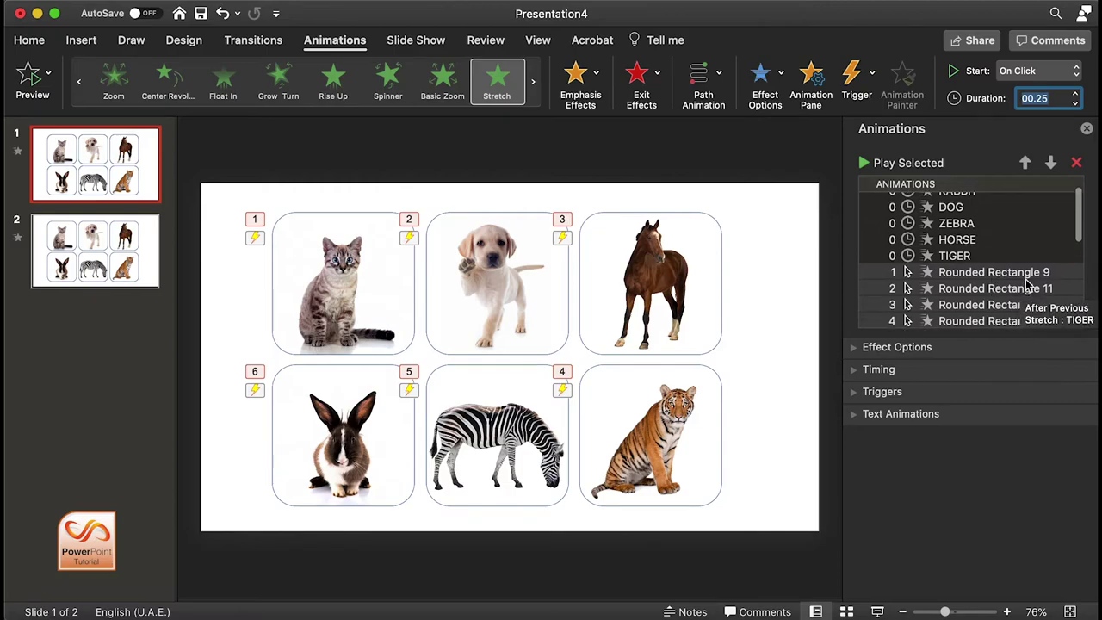
{"action": "left_click", "coordinate": [1029, 275]}
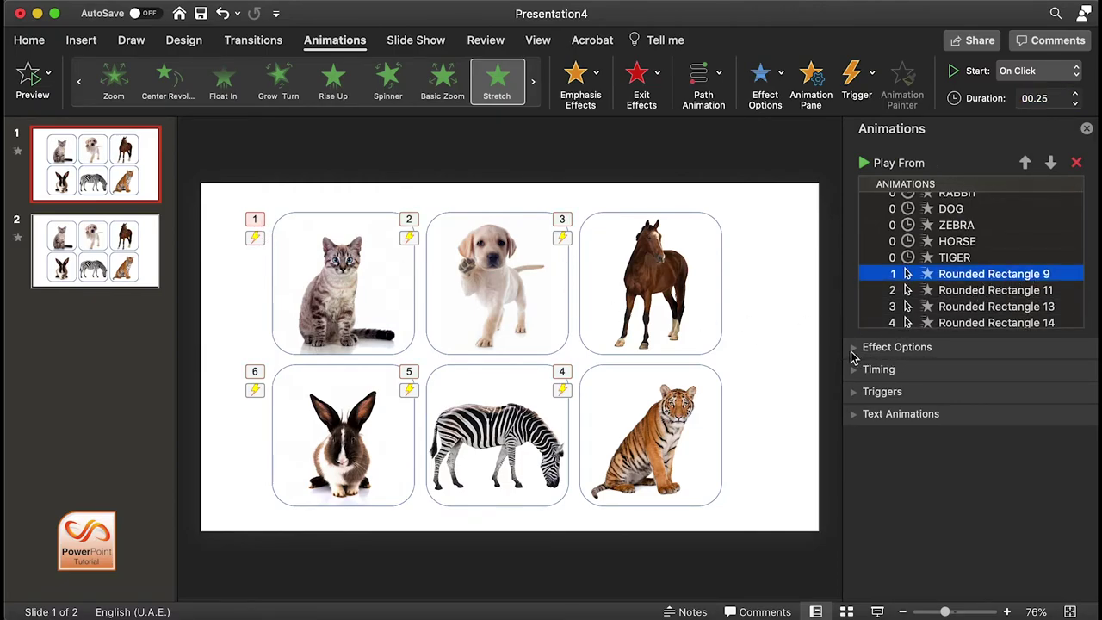
Step: Trigger Rounded Rectangle 9's animation by the CAT rectangle and Rounded Rectangle 11's by the dog photo
{"action": "left_click", "coordinate": [853, 395]}
{"action": "left_click", "coordinate": [889, 465]}
{"action": "left_click", "coordinate": [991, 465]}
{"action": "left_click", "coordinate": [1031, 465]}
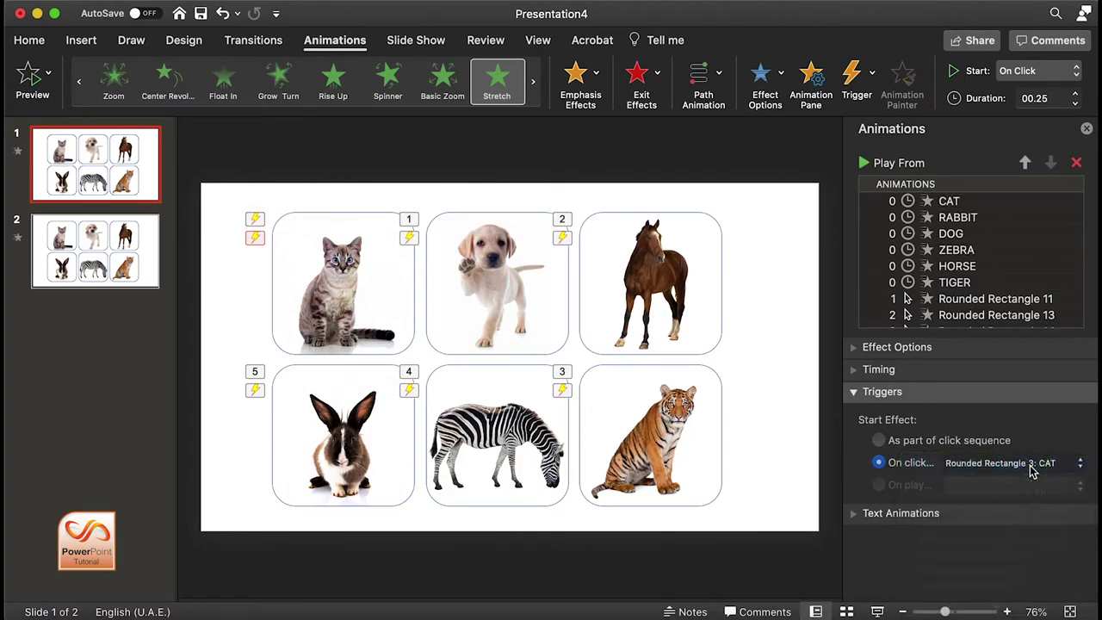
{"action": "left_click", "coordinate": [1049, 303]}
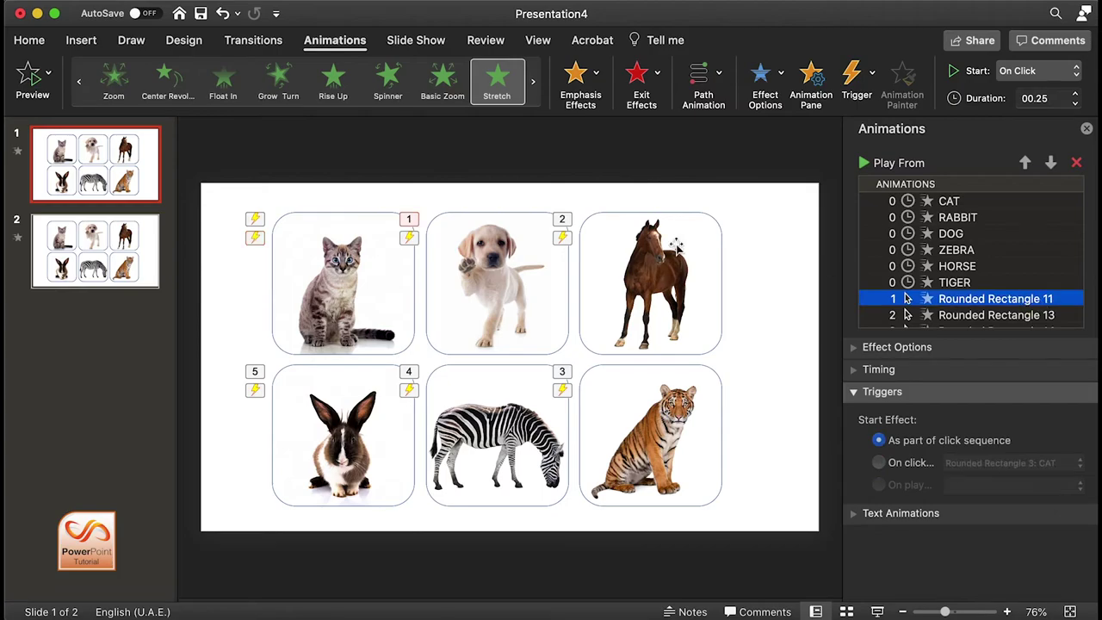
{"action": "left_click", "coordinate": [919, 470]}
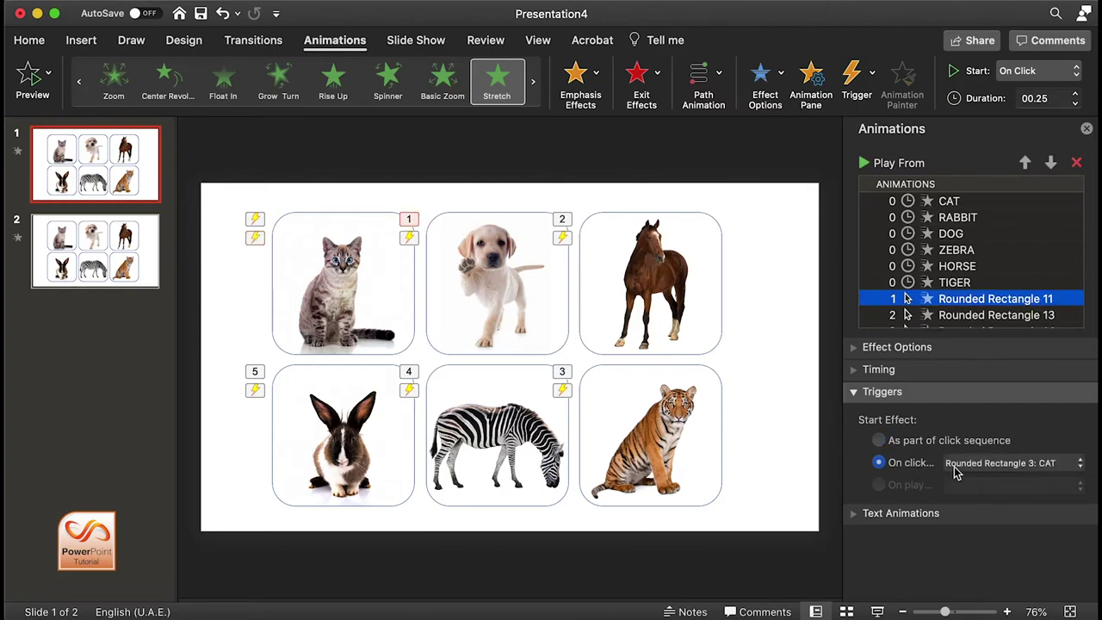
{"action": "left_click", "coordinate": [990, 463]}
{"action": "left_click", "coordinate": [1001, 493]}
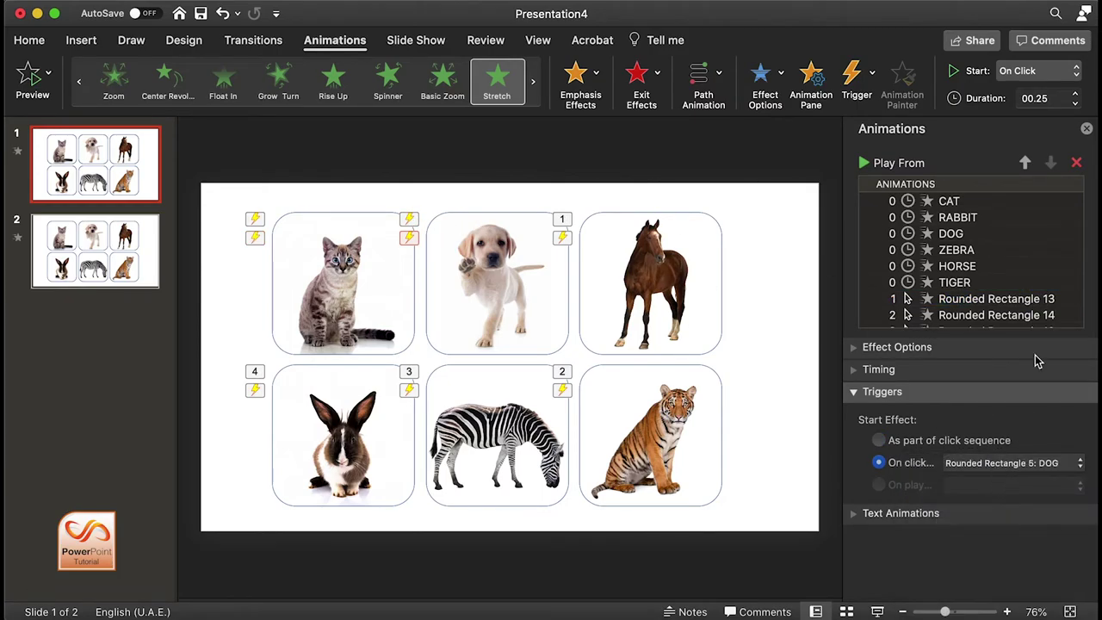
Step: Make the horse photo and the tiger photo trigger their name-card animations, including Rounded Rectangle 14
{"action": "left_click", "coordinate": [1013, 304]}
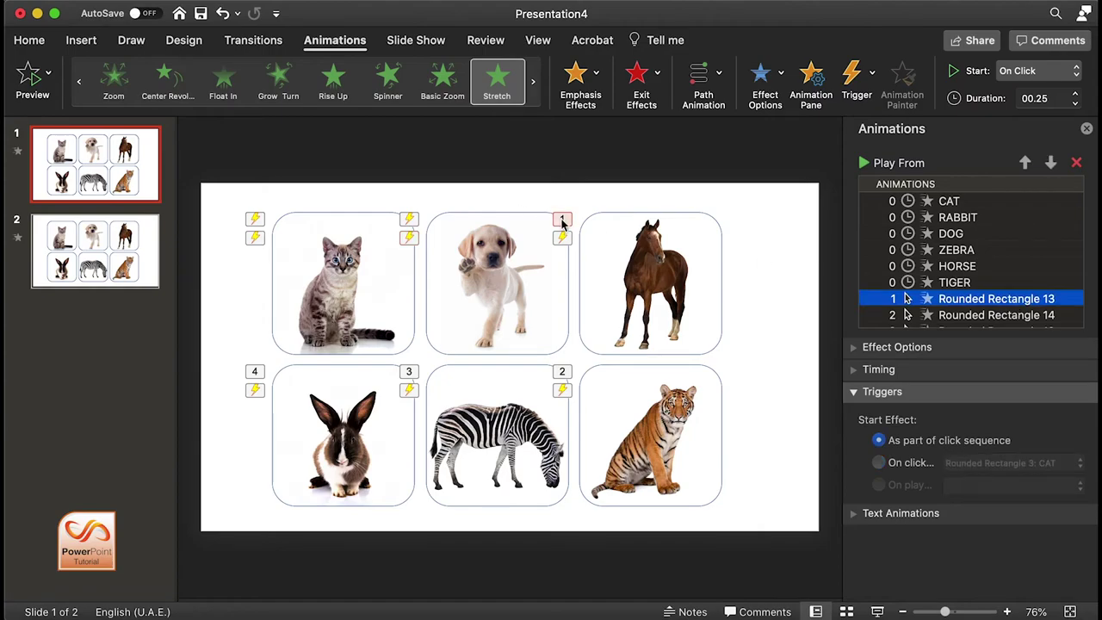
{"action": "left_click", "coordinate": [892, 462]}
{"action": "left_click", "coordinate": [986, 465]}
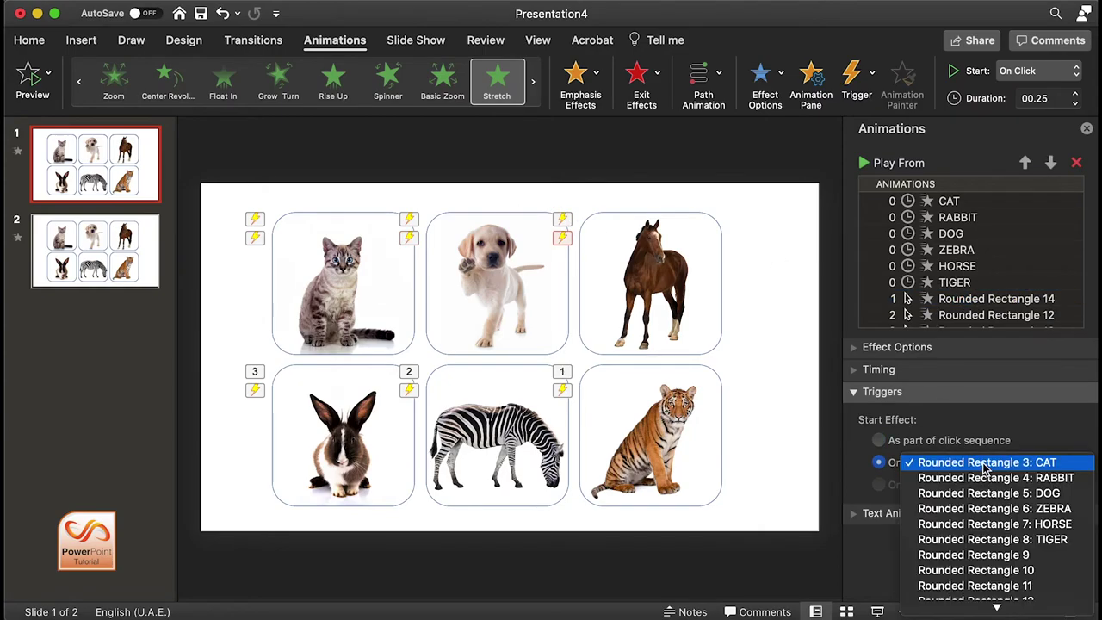
{"action": "left_click", "coordinate": [1031, 526]}
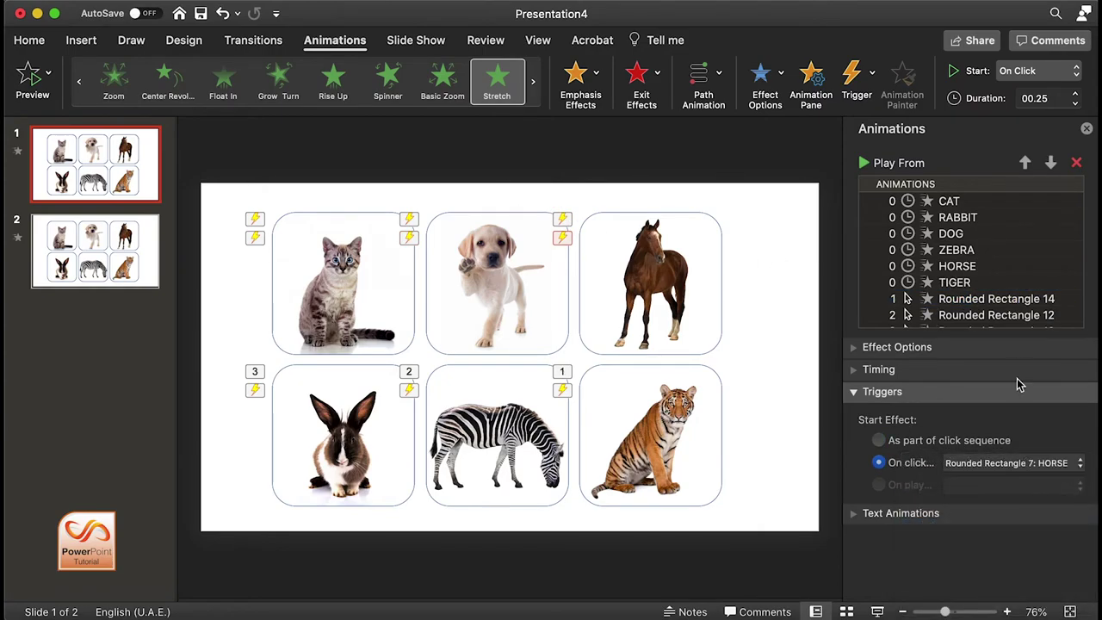
{"action": "left_click", "coordinate": [1034, 302]}
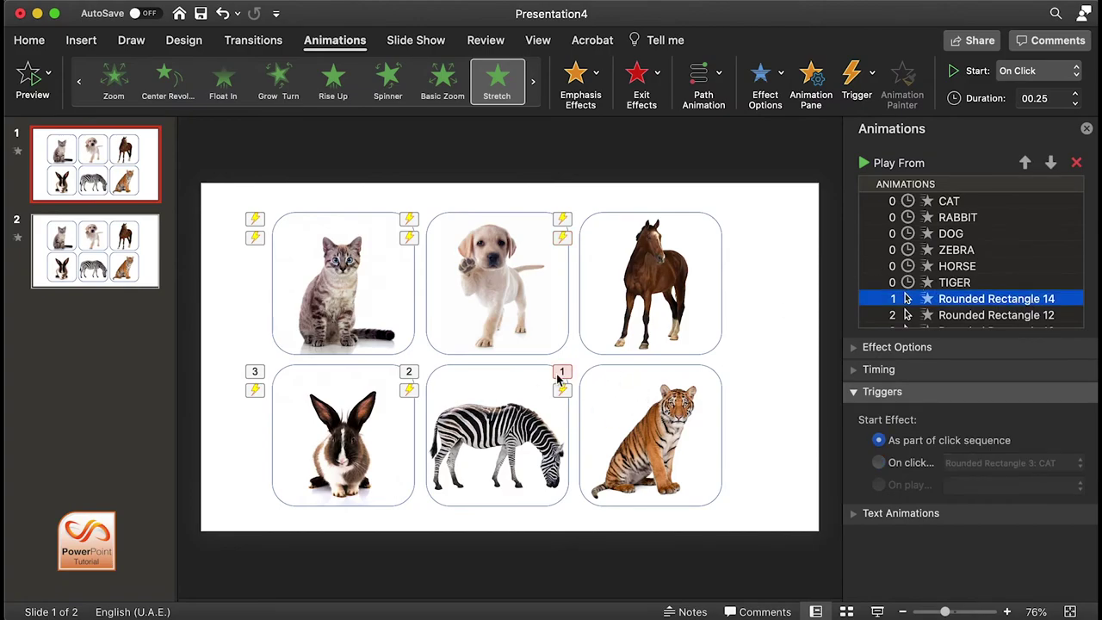
{"action": "left_click", "coordinate": [890, 466]}
{"action": "left_click", "coordinate": [939, 467]}
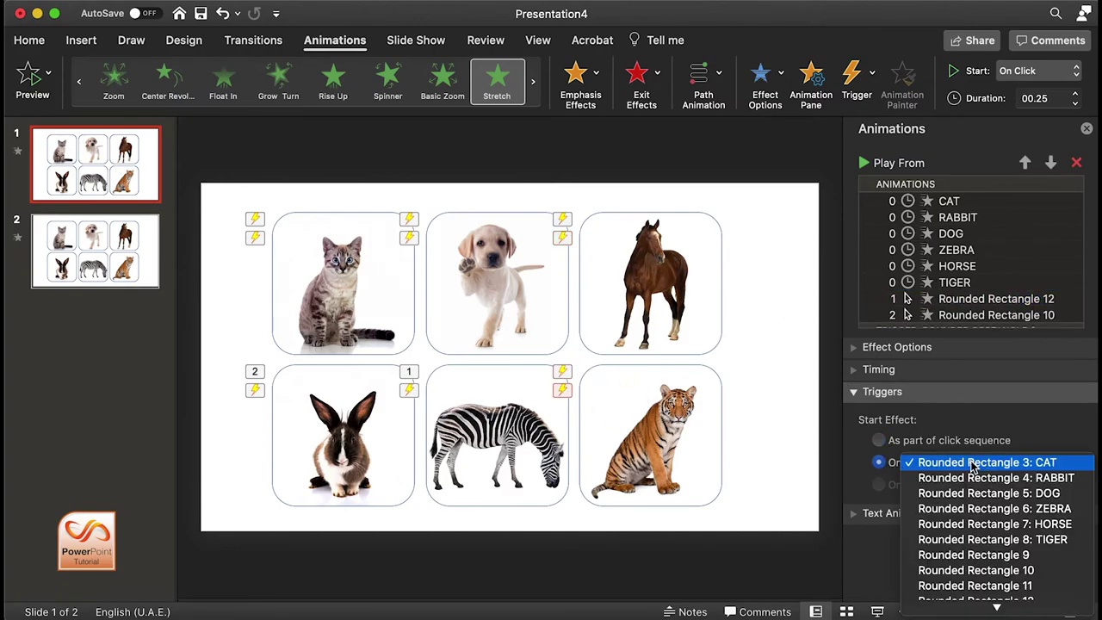
{"action": "left_click", "coordinate": [1001, 539]}
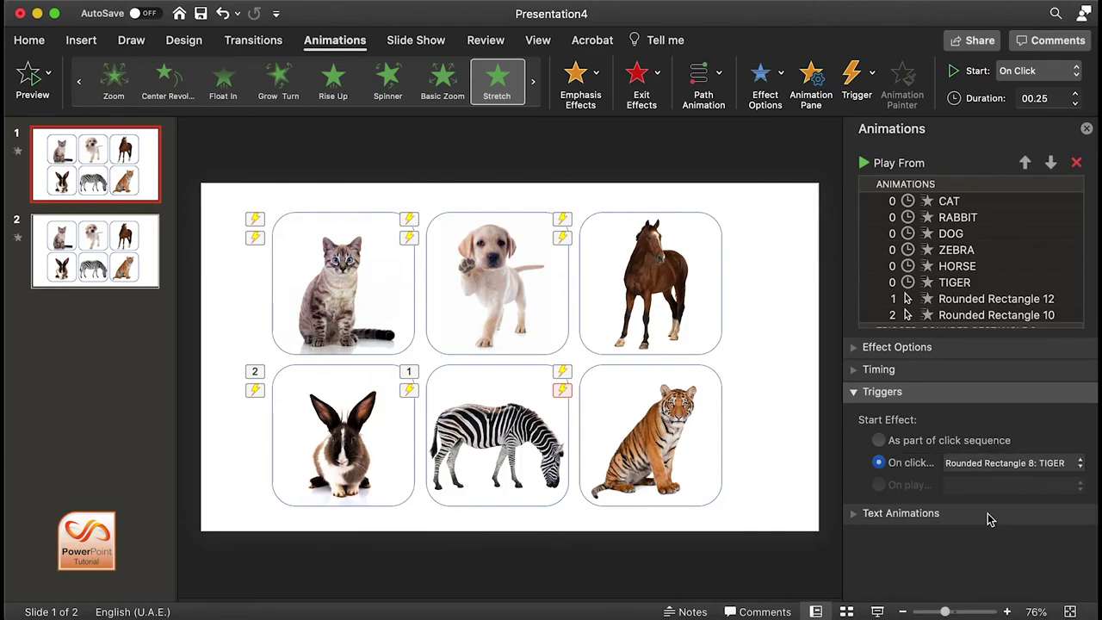
Step: Set zebra and rabbit photos as triggers for Rounded Rectangle 12 and 10, then start the slide show
{"action": "left_click", "coordinate": [1017, 301]}
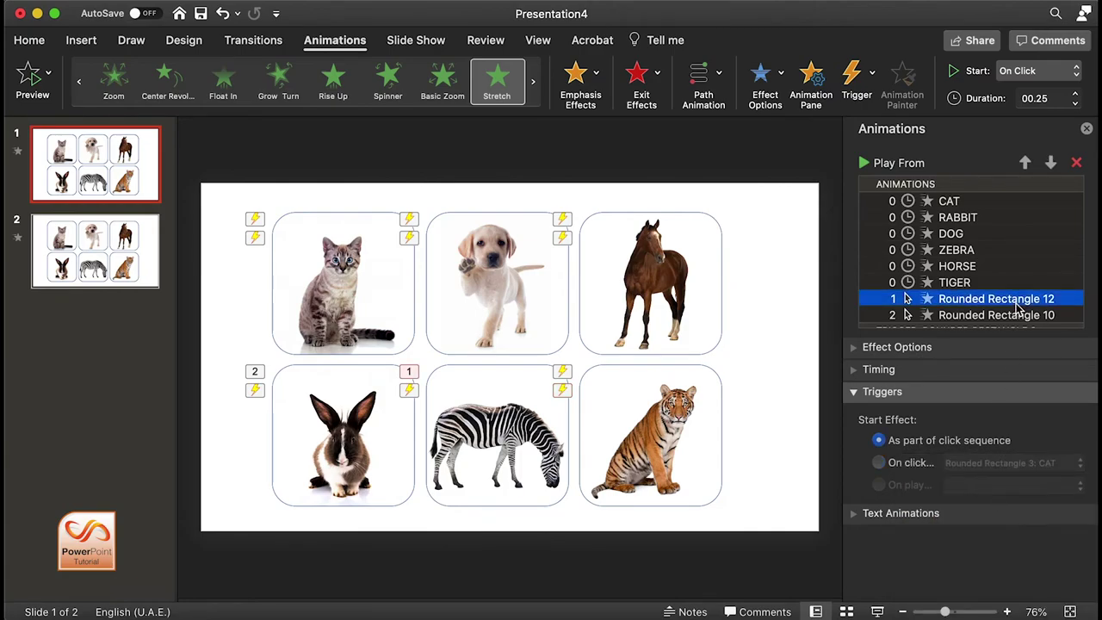
{"action": "left_click", "coordinate": [914, 462]}
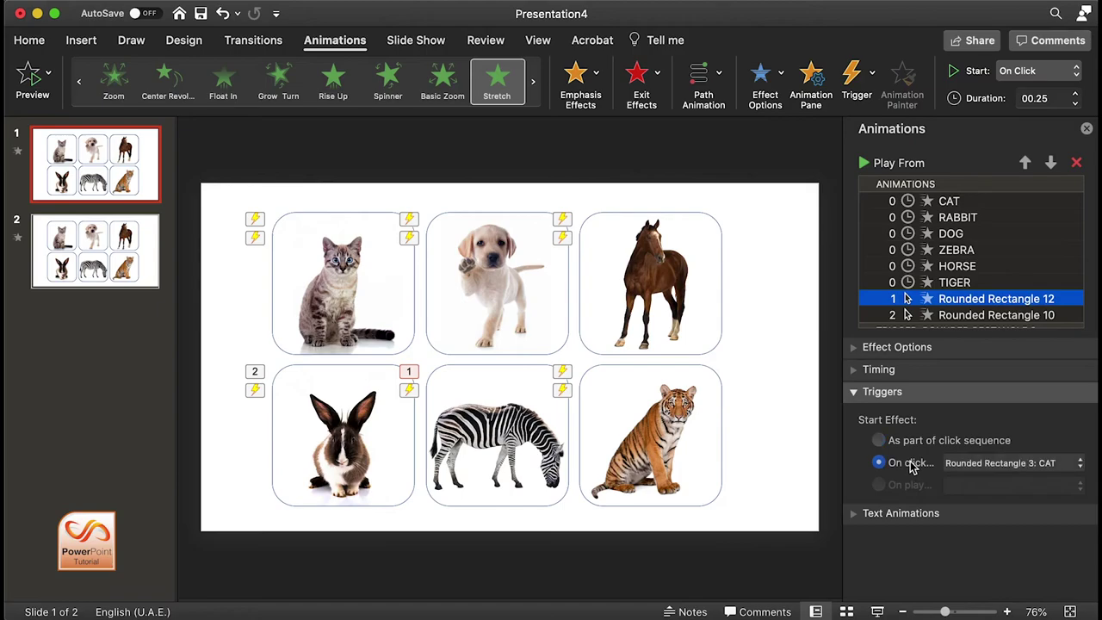
{"action": "left_click", "coordinate": [956, 463]}
{"action": "left_click", "coordinate": [1068, 509]}
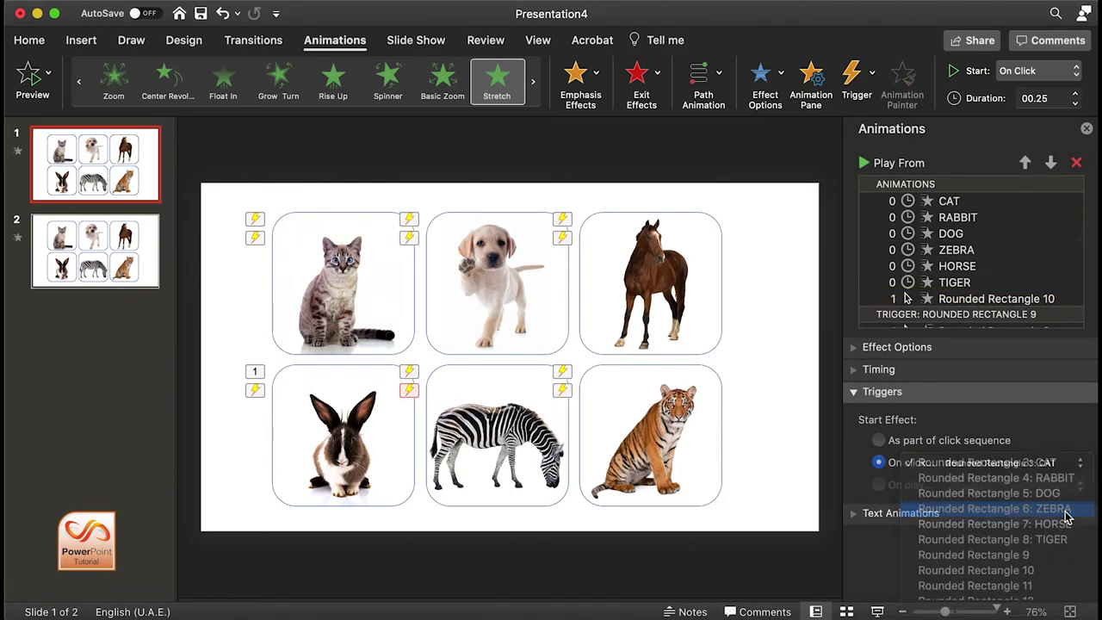
{"action": "left_click", "coordinate": [1046, 301]}
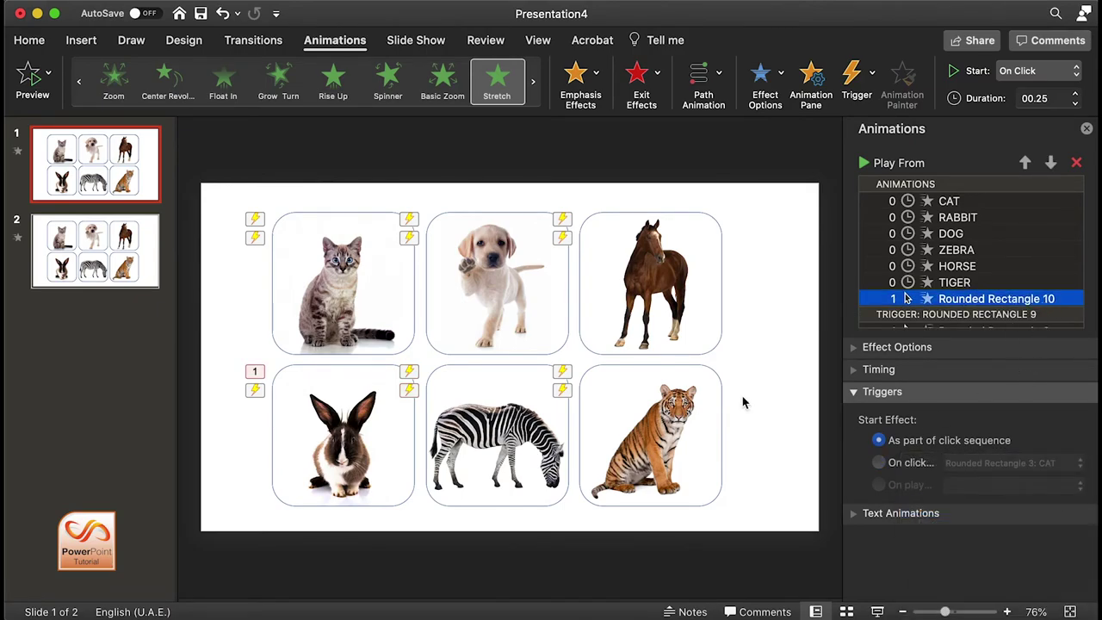
{"action": "left_click", "coordinate": [908, 463]}
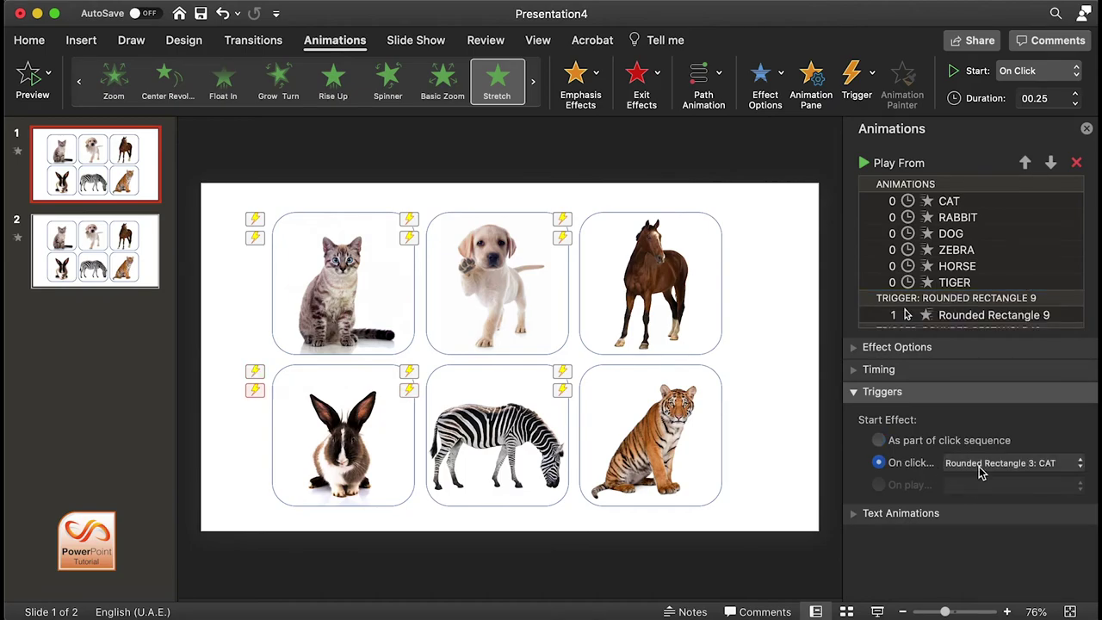
{"action": "left_click", "coordinate": [982, 465]}
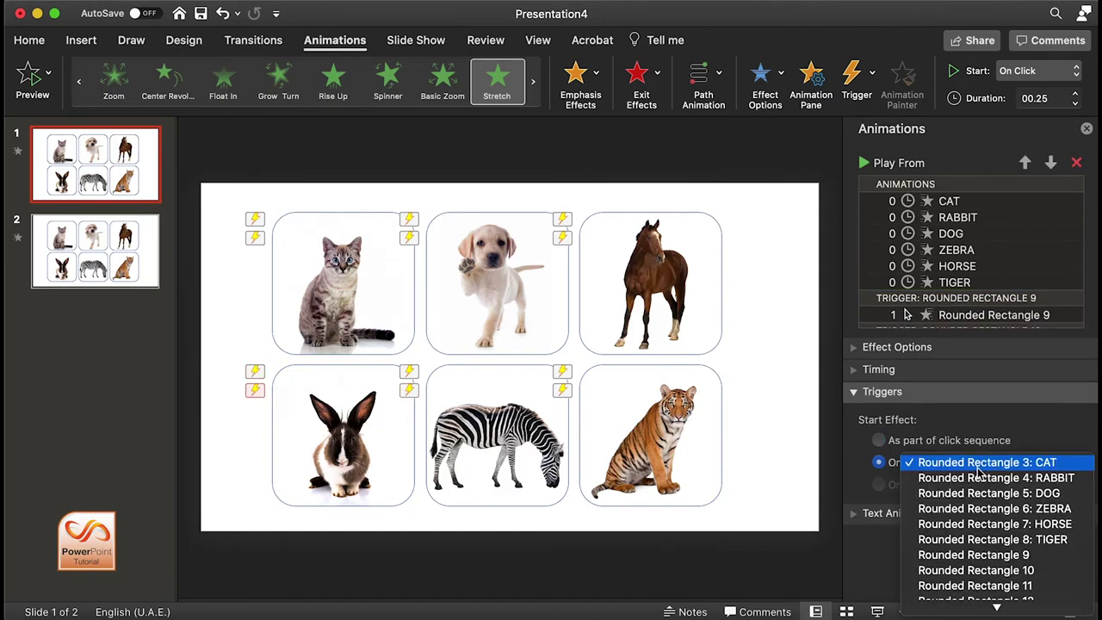
{"action": "left_click", "coordinate": [1036, 479]}
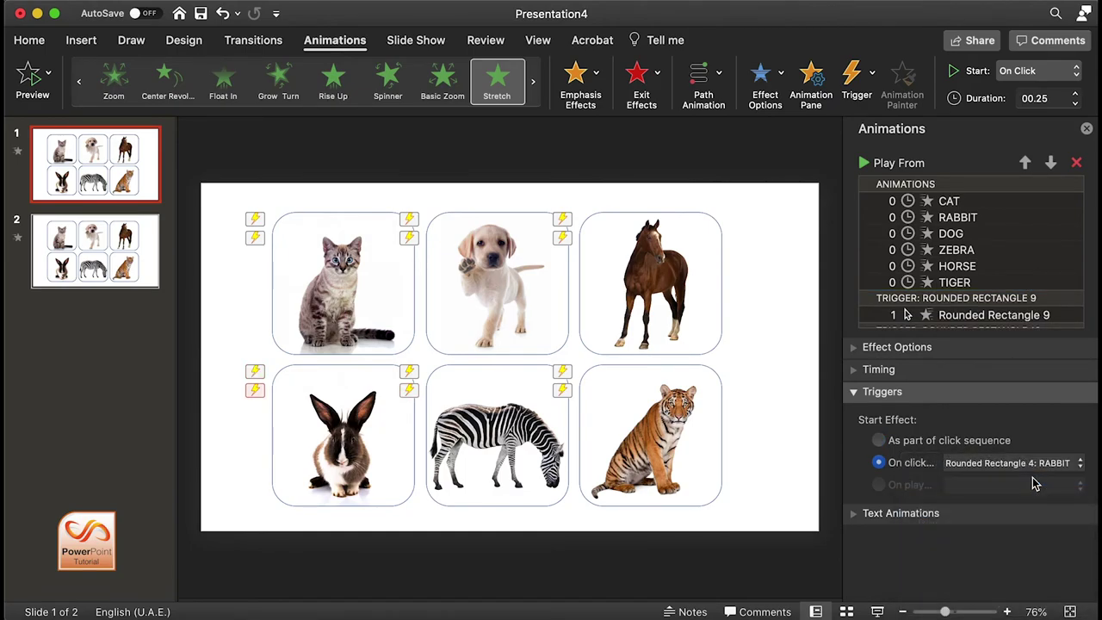
{"action": "left_click", "coordinate": [782, 491]}
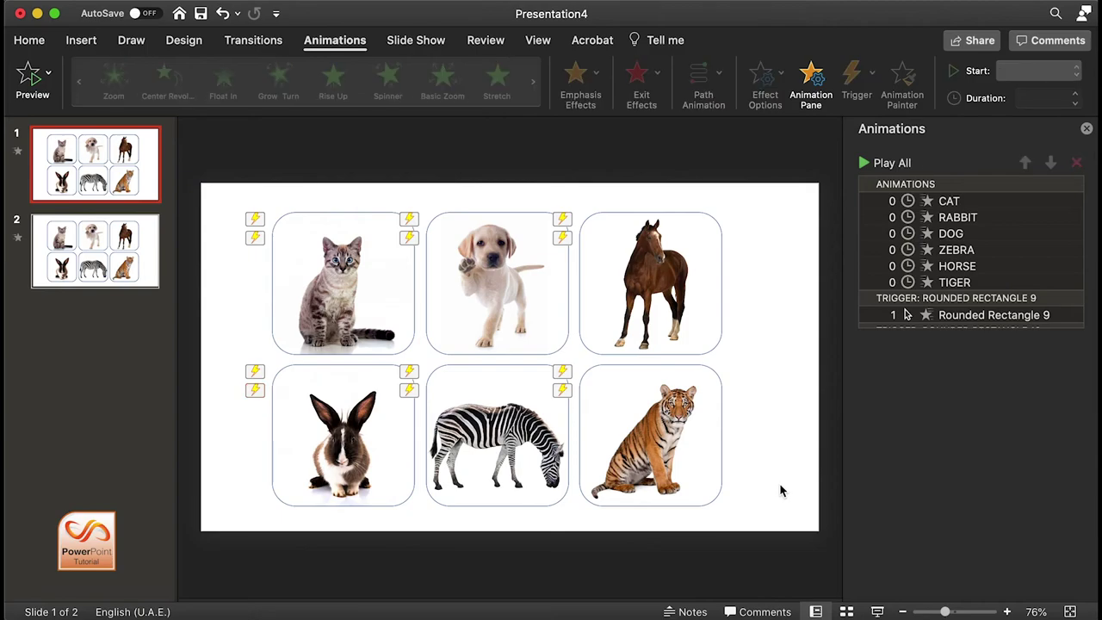
{"action": "left_click", "coordinate": [880, 612]}
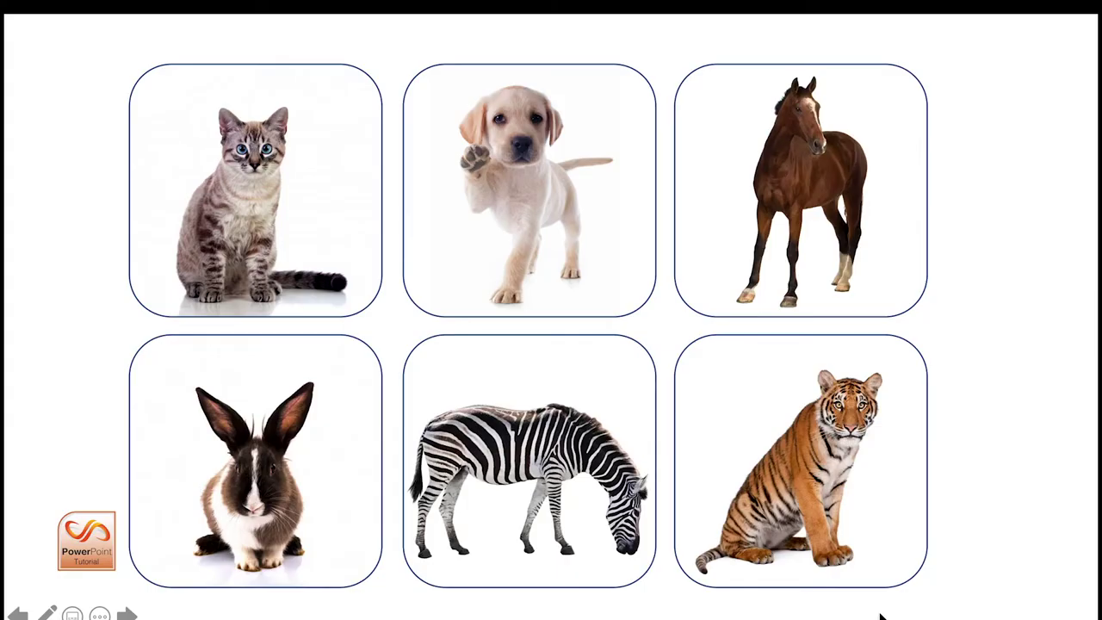
{"action": "left_click", "coordinate": [244, 193]}
{"action": "left_click", "coordinate": [243, 193]}
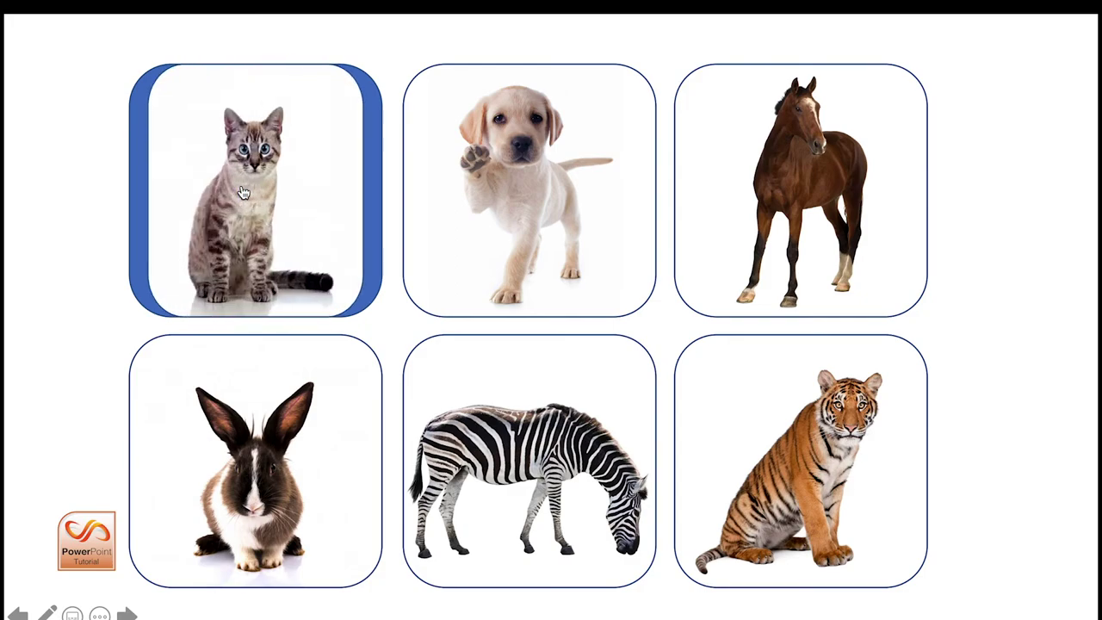
{"action": "left_click", "coordinate": [471, 184]}
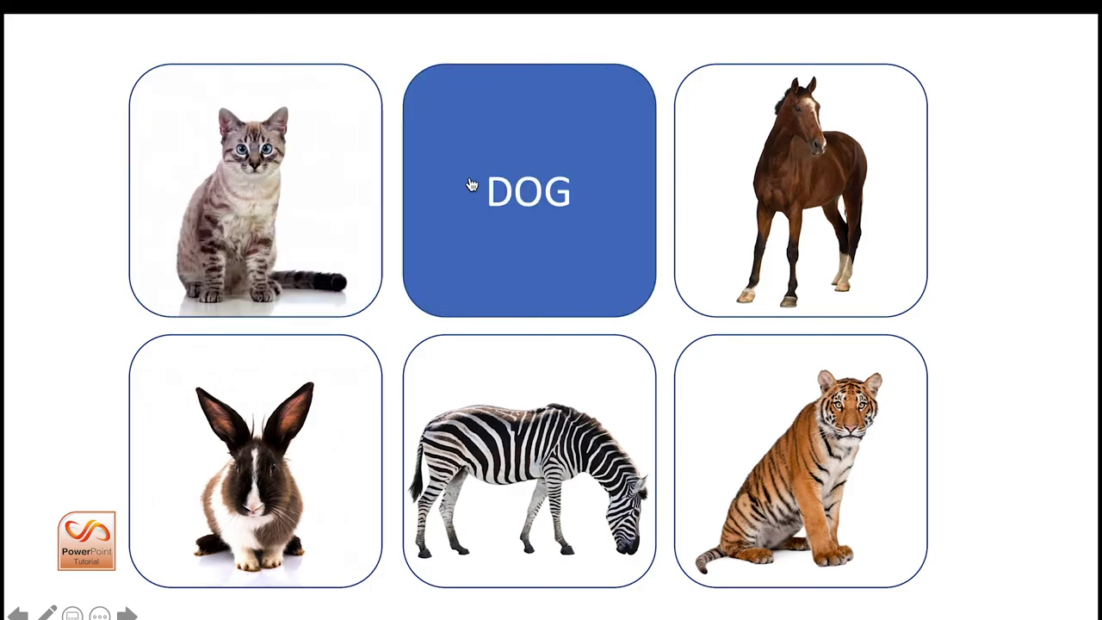
{"action": "left_click", "coordinate": [471, 184]}
{"action": "left_click", "coordinate": [514, 452]}
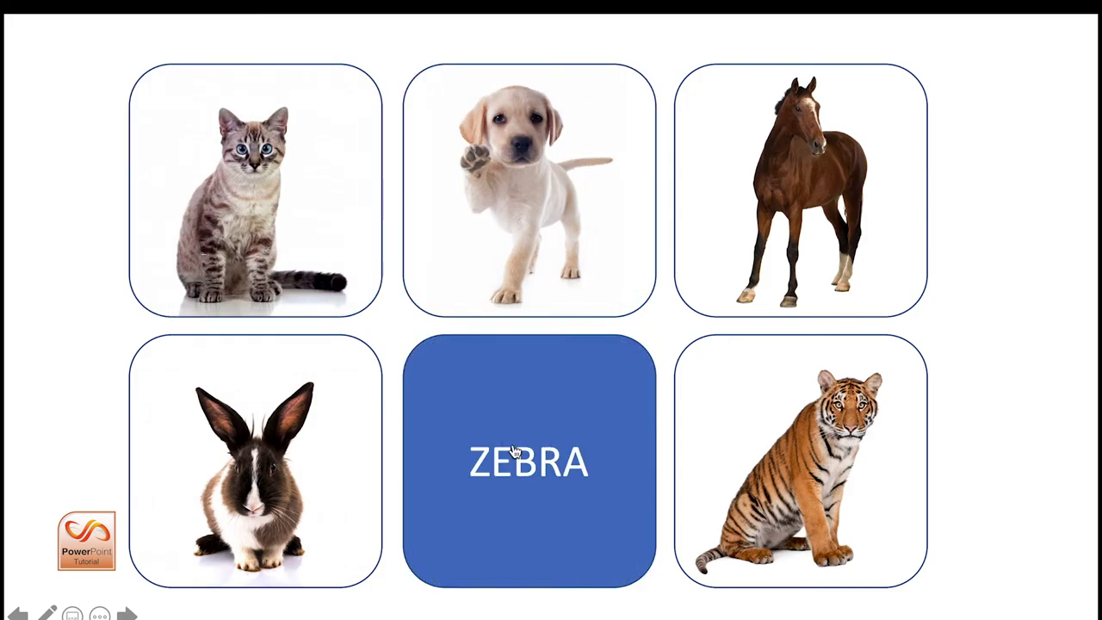
{"action": "left_click", "coordinate": [514, 452]}
{"action": "left_click", "coordinate": [242, 446]}
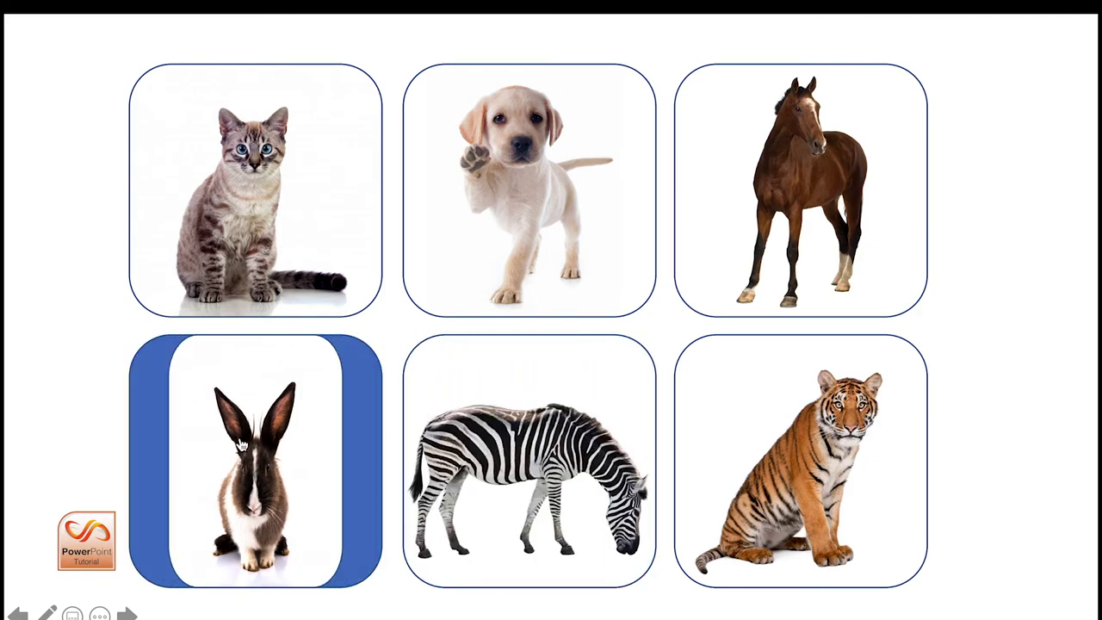
{"action": "left_click", "coordinate": [483, 448]}
{"action": "left_click", "coordinate": [545, 239]}
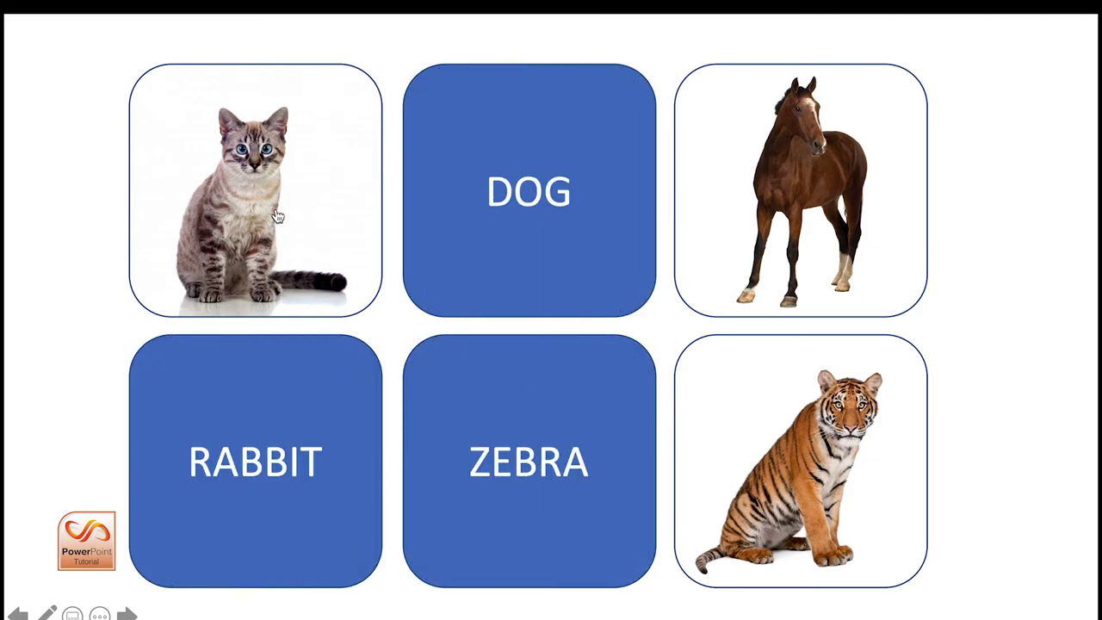
{"action": "left_click", "coordinate": [278, 217]}
{"action": "left_click", "coordinate": [771, 207]}
{"action": "left_click", "coordinate": [790, 440]}
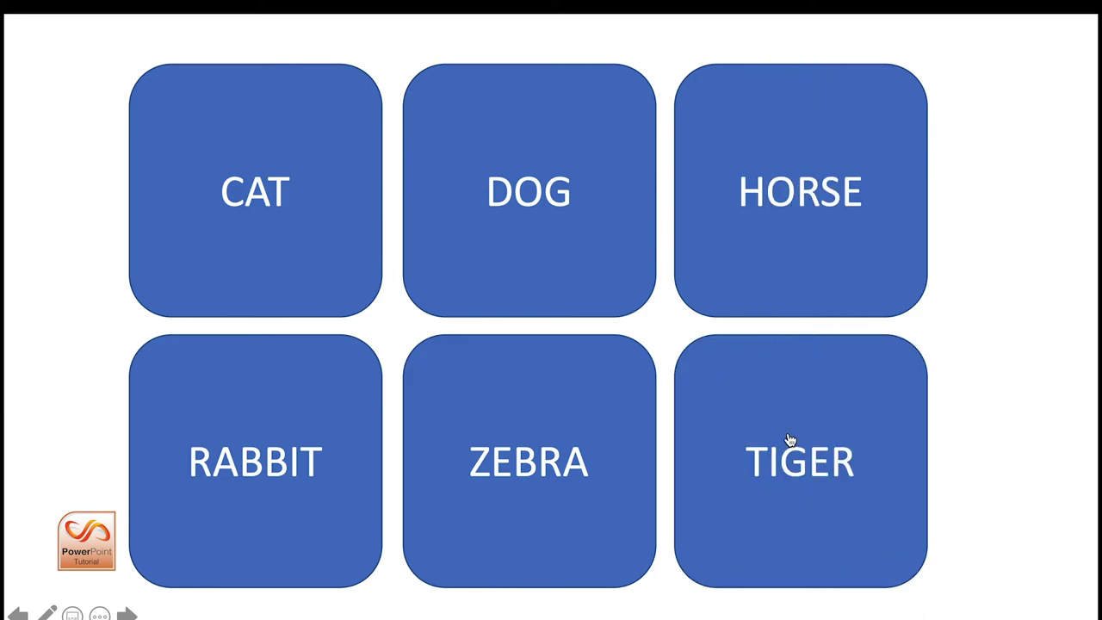
{"action": "left_click", "coordinate": [796, 462]}
{"action": "left_click", "coordinate": [556, 454]}
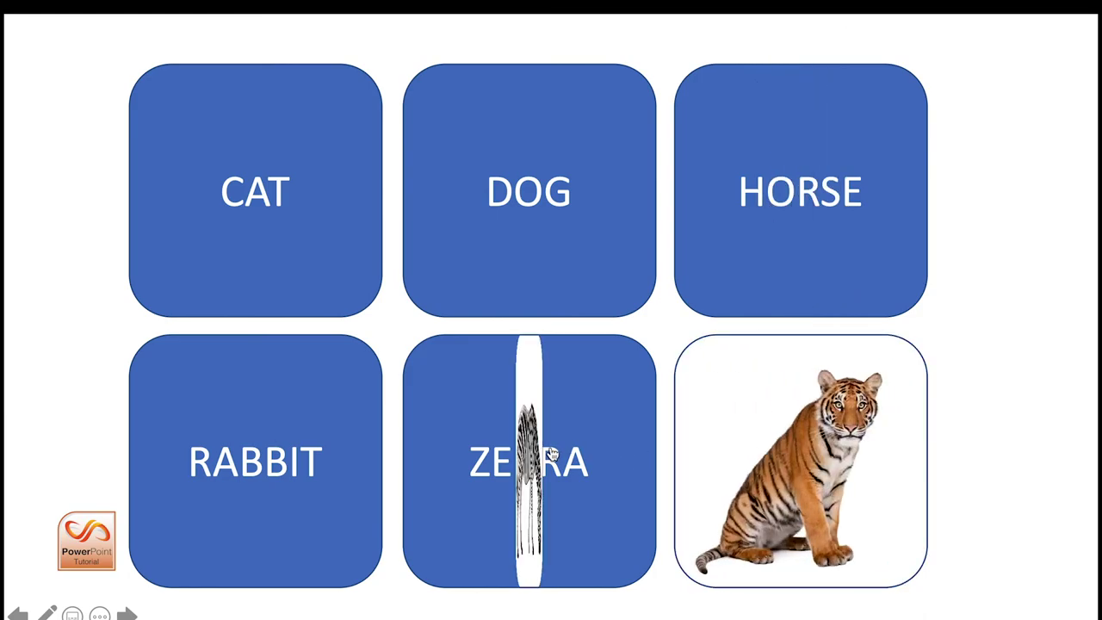
{"action": "left_click", "coordinate": [539, 225]}
{"action": "left_click", "coordinate": [320, 226]}
{"action": "left_click", "coordinate": [285, 412]}
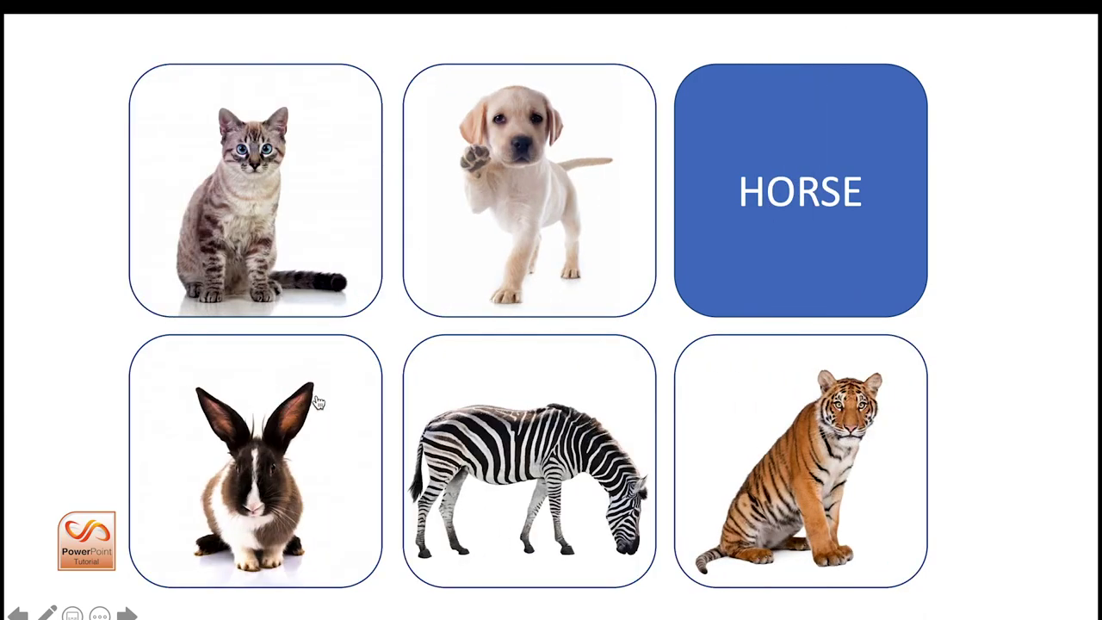
{"action": "left_click", "coordinate": [823, 209]}
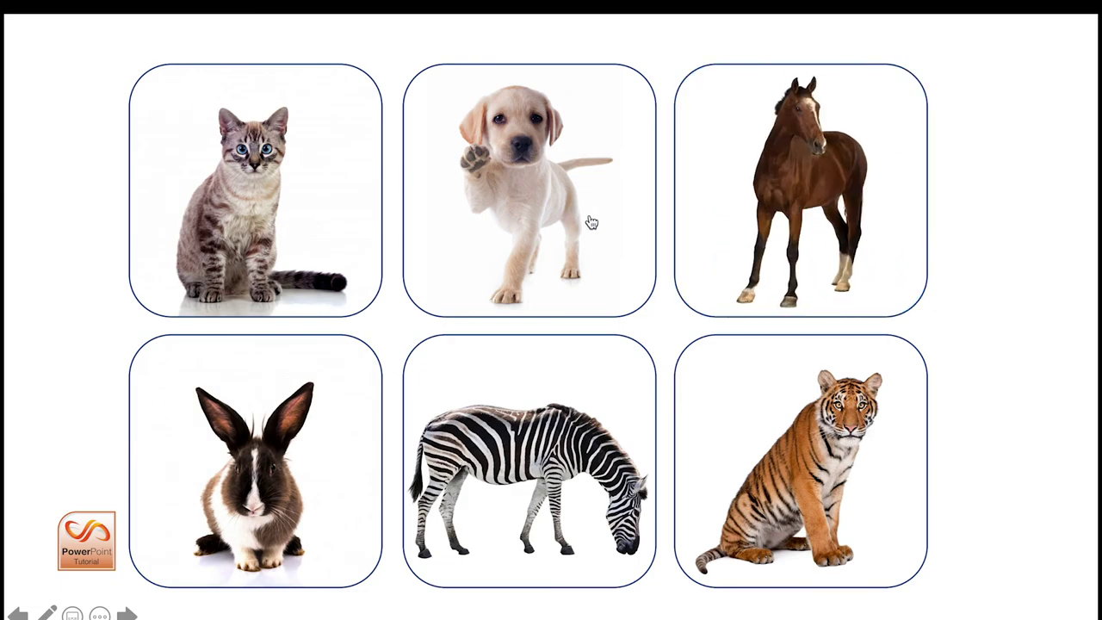
{"action": "left_click", "coordinate": [865, 384]}
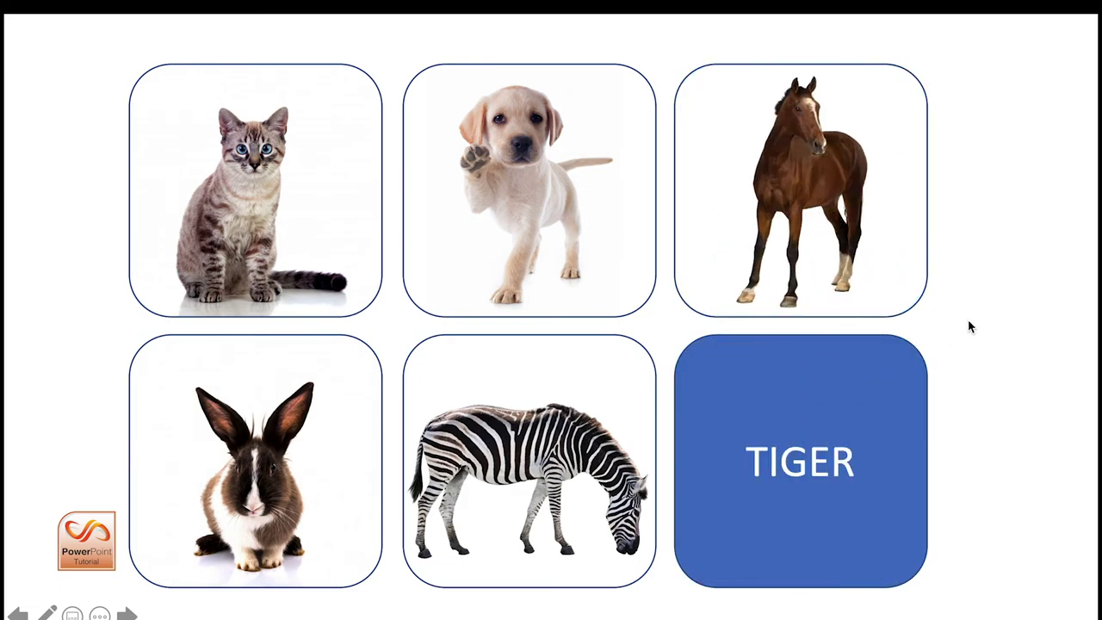
{"action": "key", "text": "Escape"}
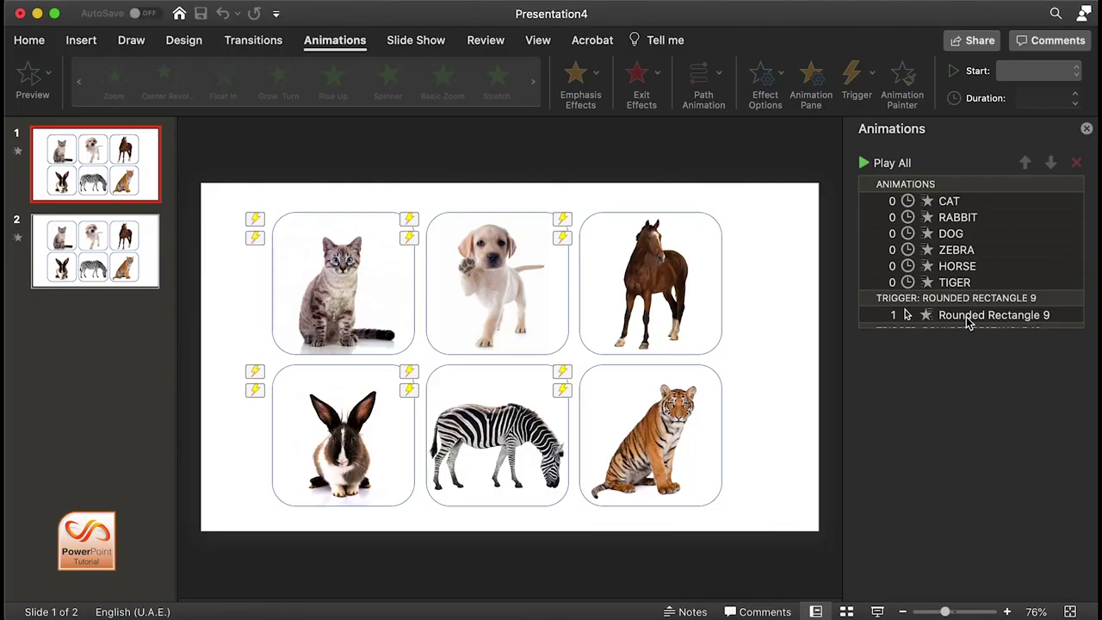